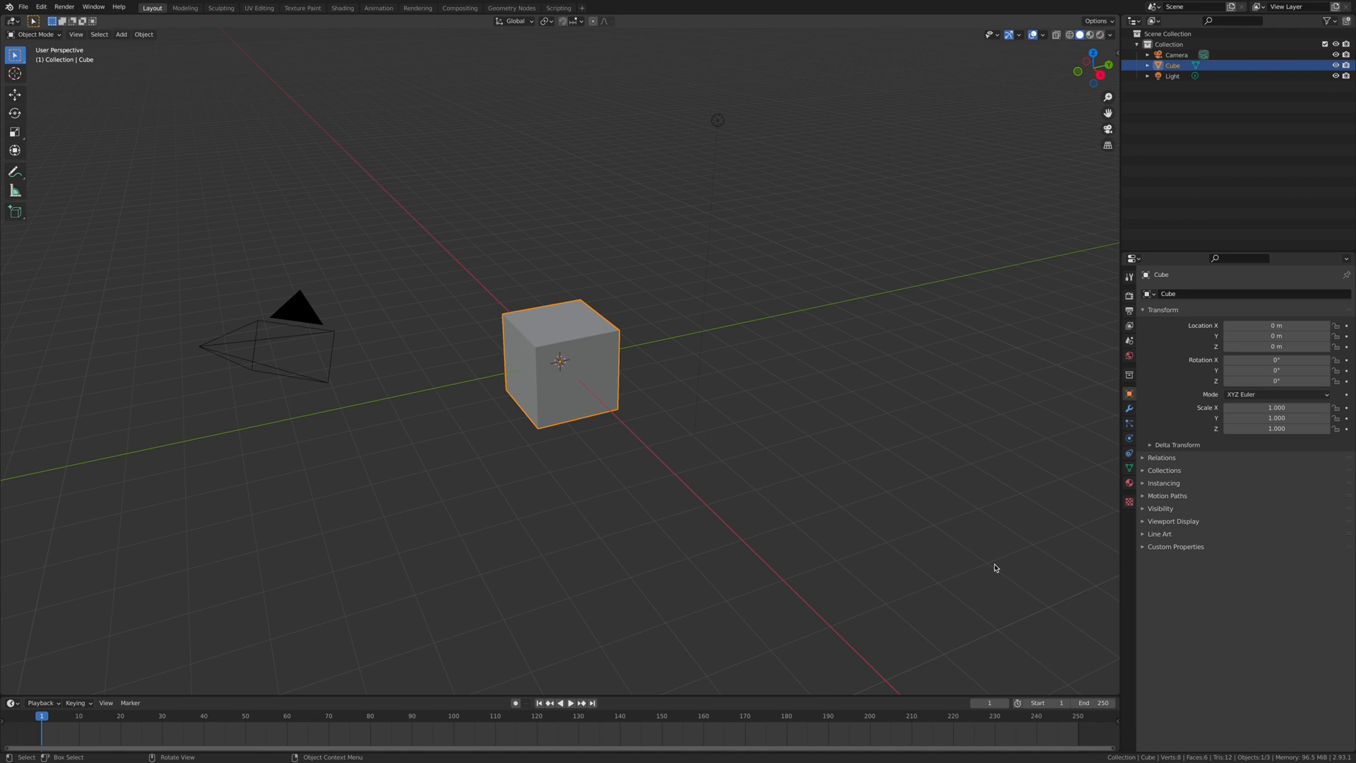
# - Delete the default cube and add an ico sphere mesh in its place
pyautogui.rightClick(578, 393)
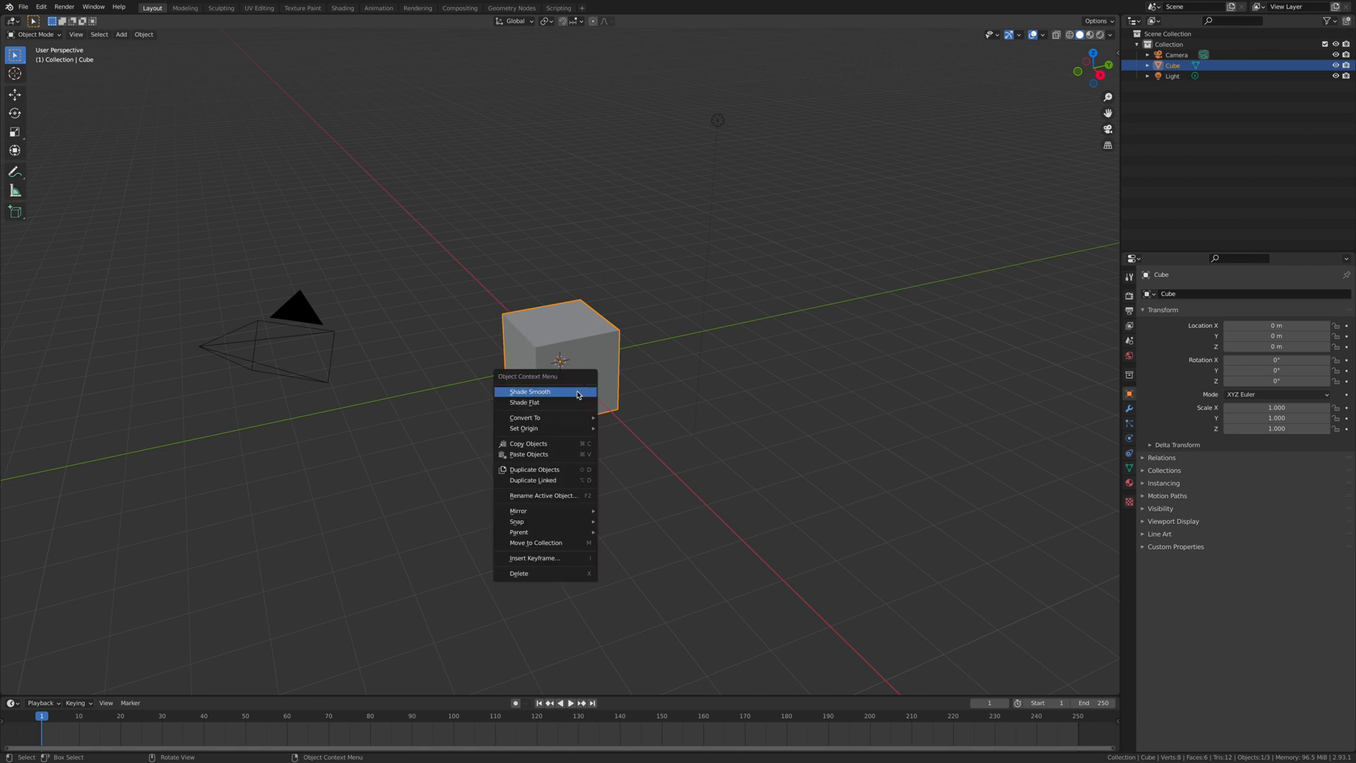
pyautogui.click(529, 573)
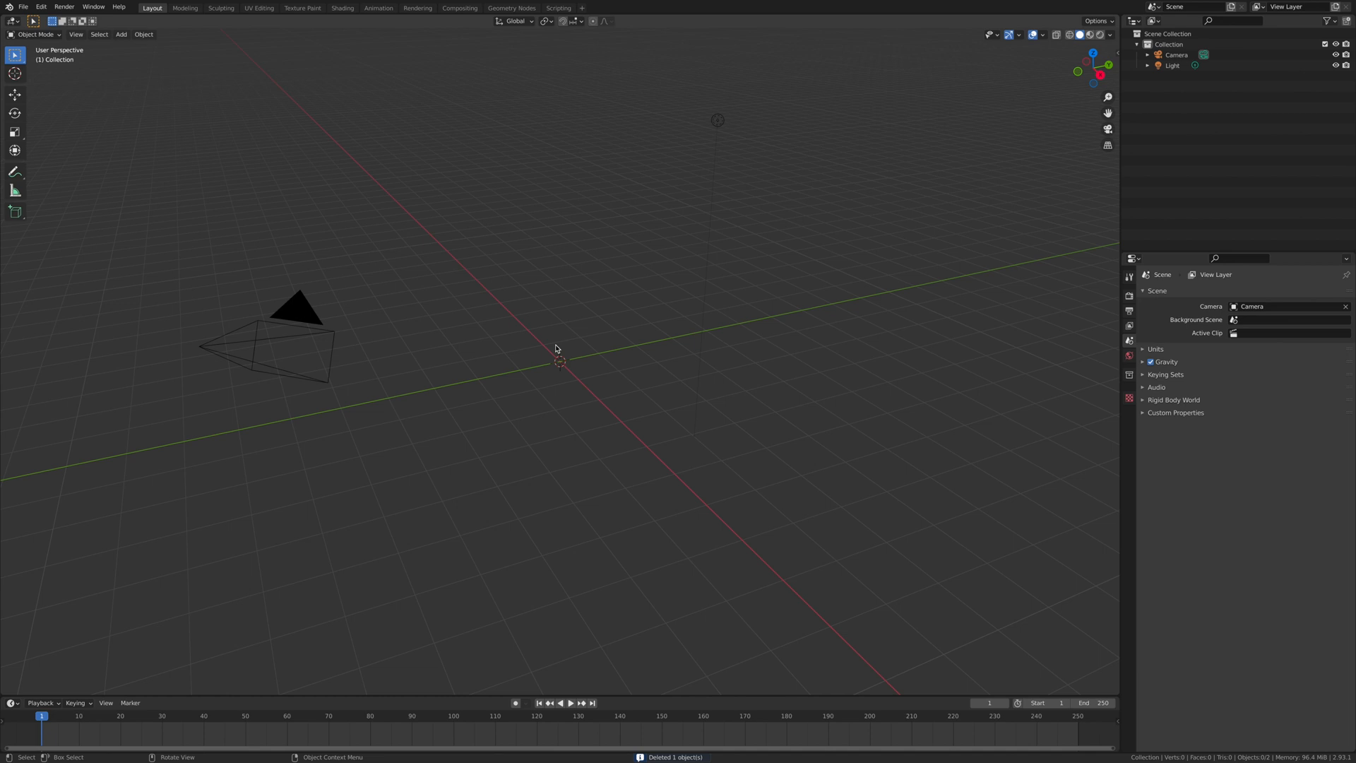
pyautogui.hotkey('shift', 'a')
pyautogui.moveTo(555, 349)
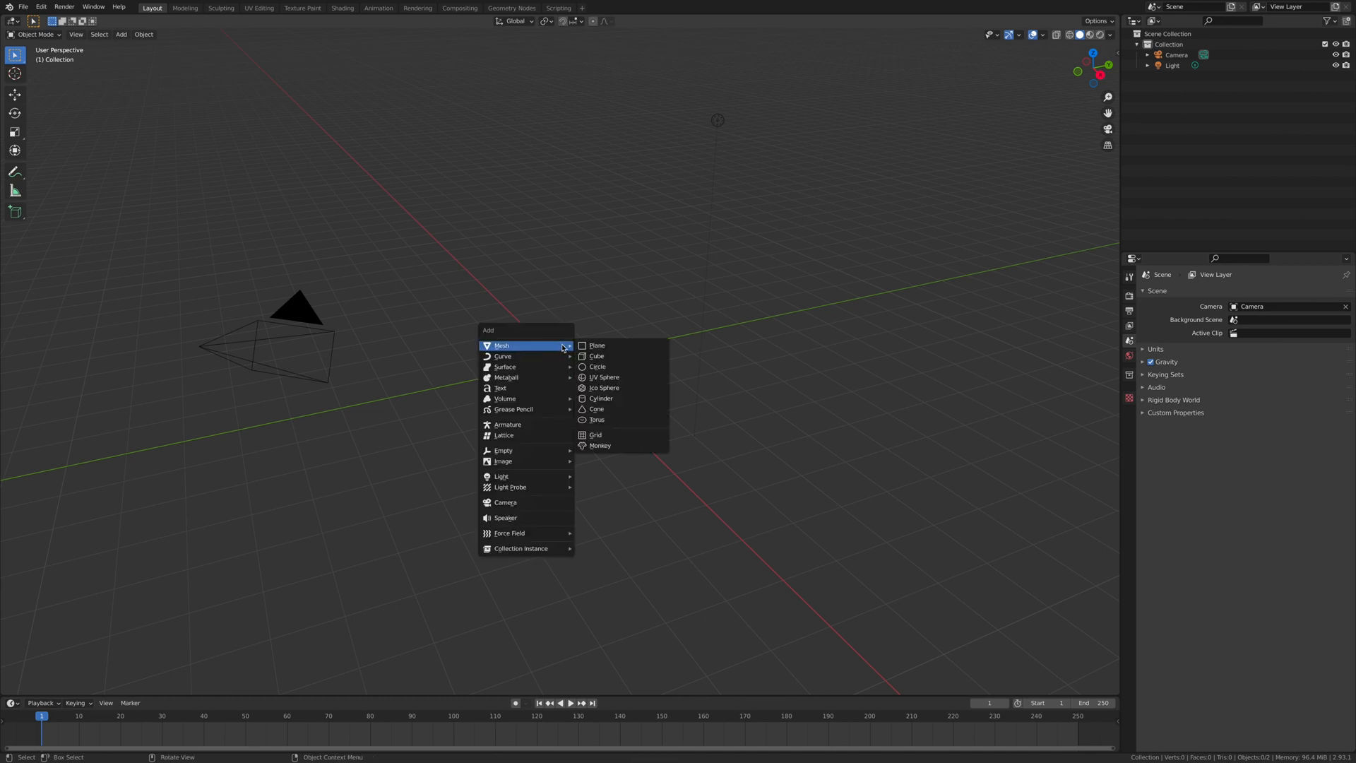
pyautogui.click(615, 387)
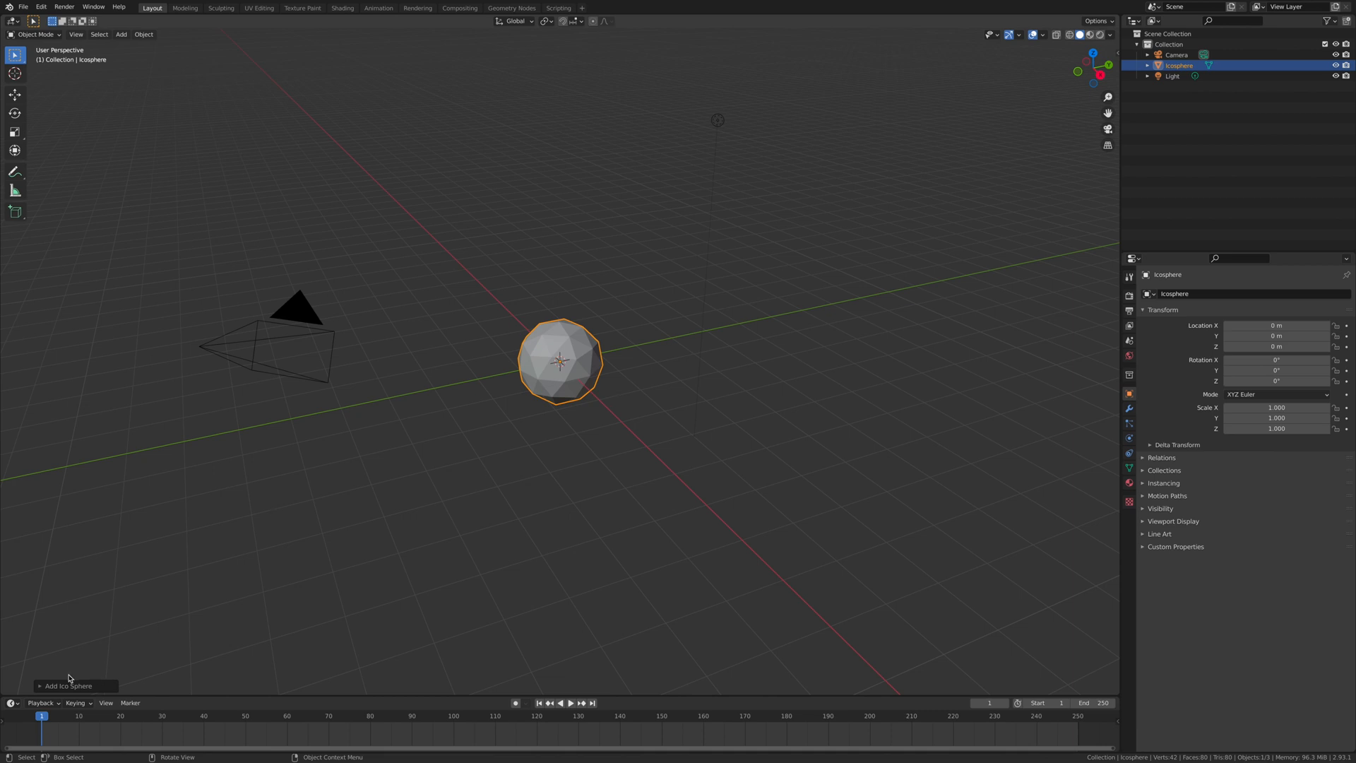
# - Subdivide the whole ico sphere mesh with 3 cuts and a smoothness of 1.000
pyautogui.press('Tab')
pyautogui.rightClick(558, 348)
pyautogui.click(558, 349)
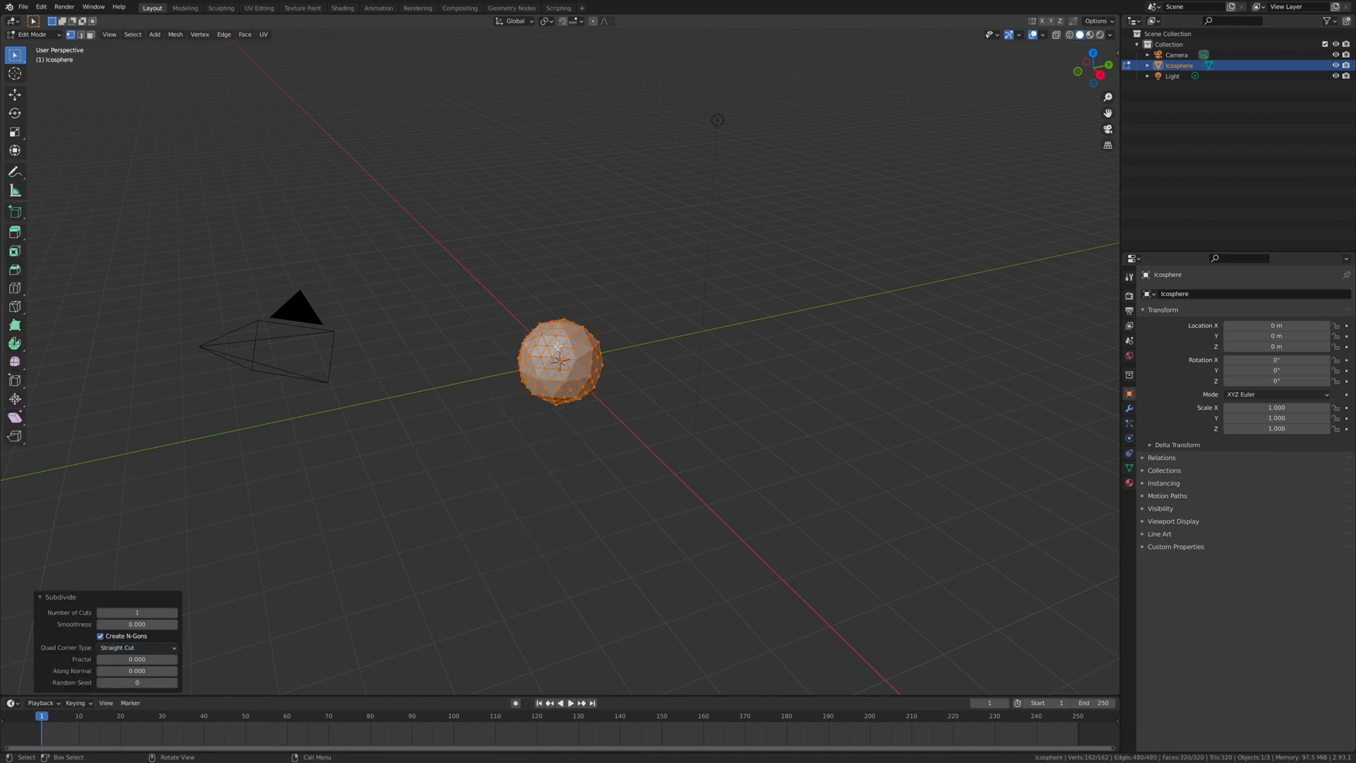
pyautogui.moveTo(137, 624); pyautogui.dragTo(299, 584)
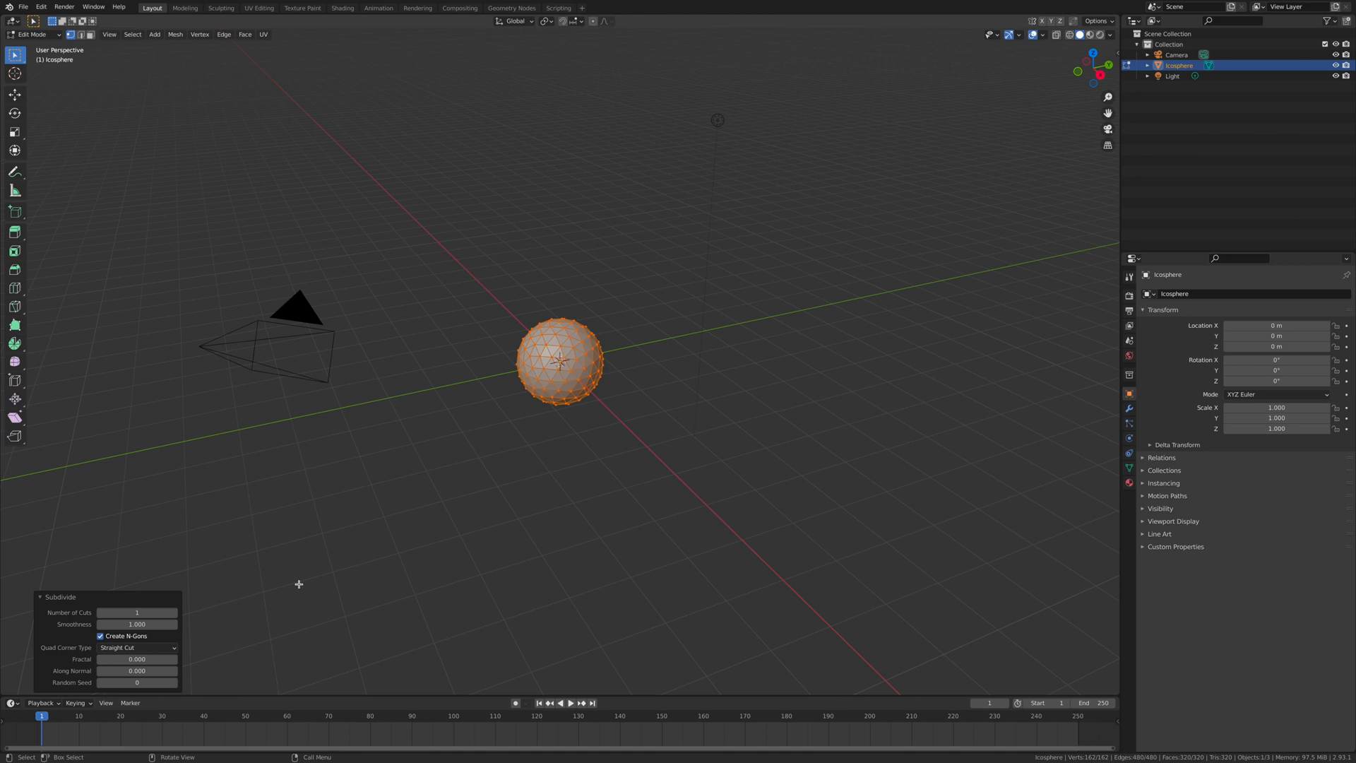
pyautogui.click(171, 612)
pyautogui.click(171, 611)
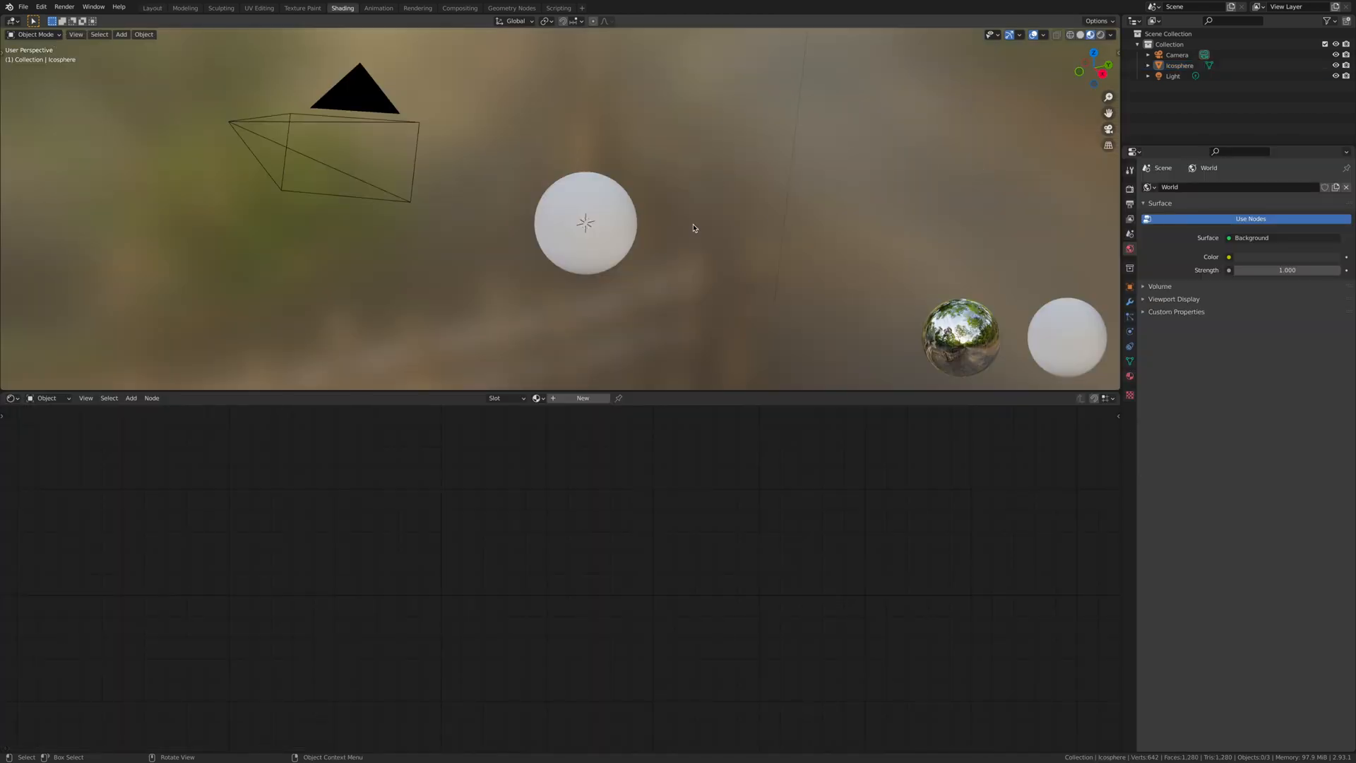
# - Change the viewport's material preview lighting to the dark night HDRI environment
pyautogui.click(1110, 35)
pyautogui.click(1101, 124)
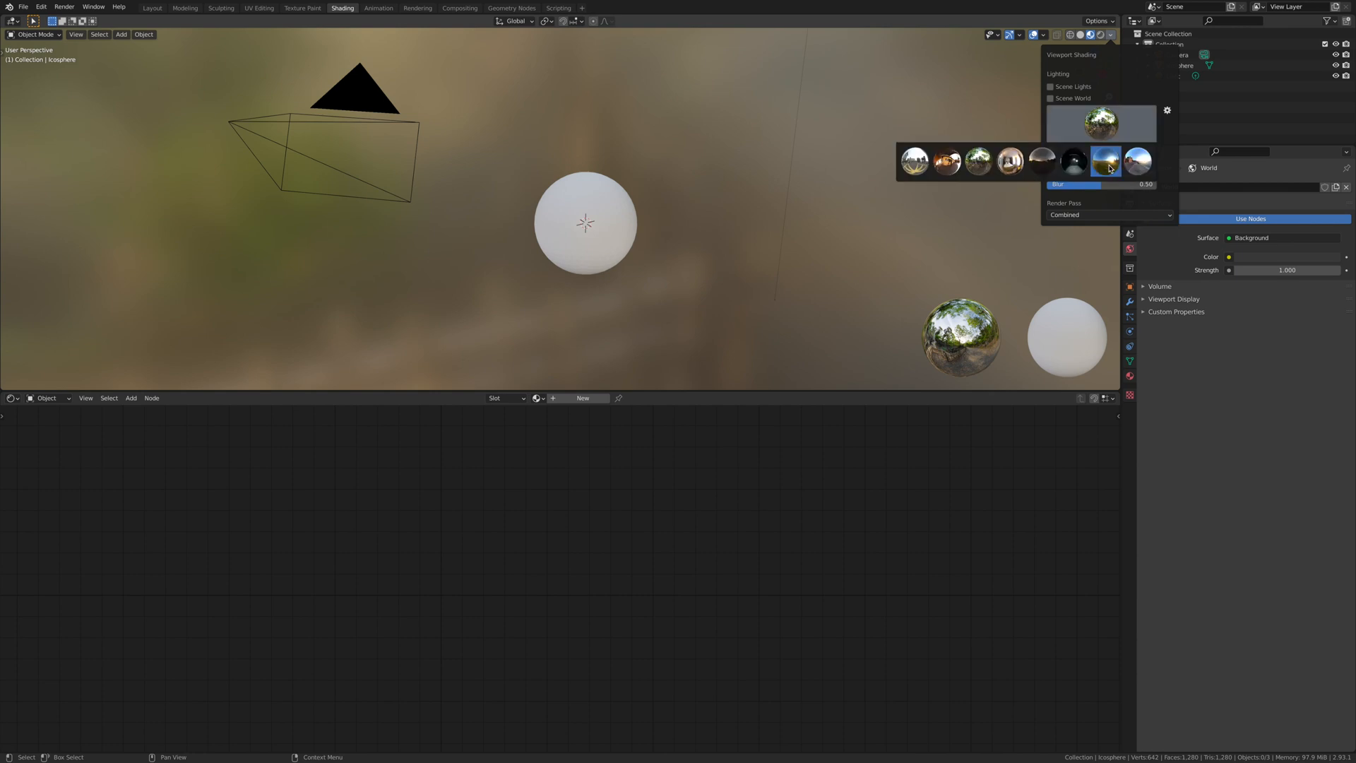
pyautogui.click(1074, 166)
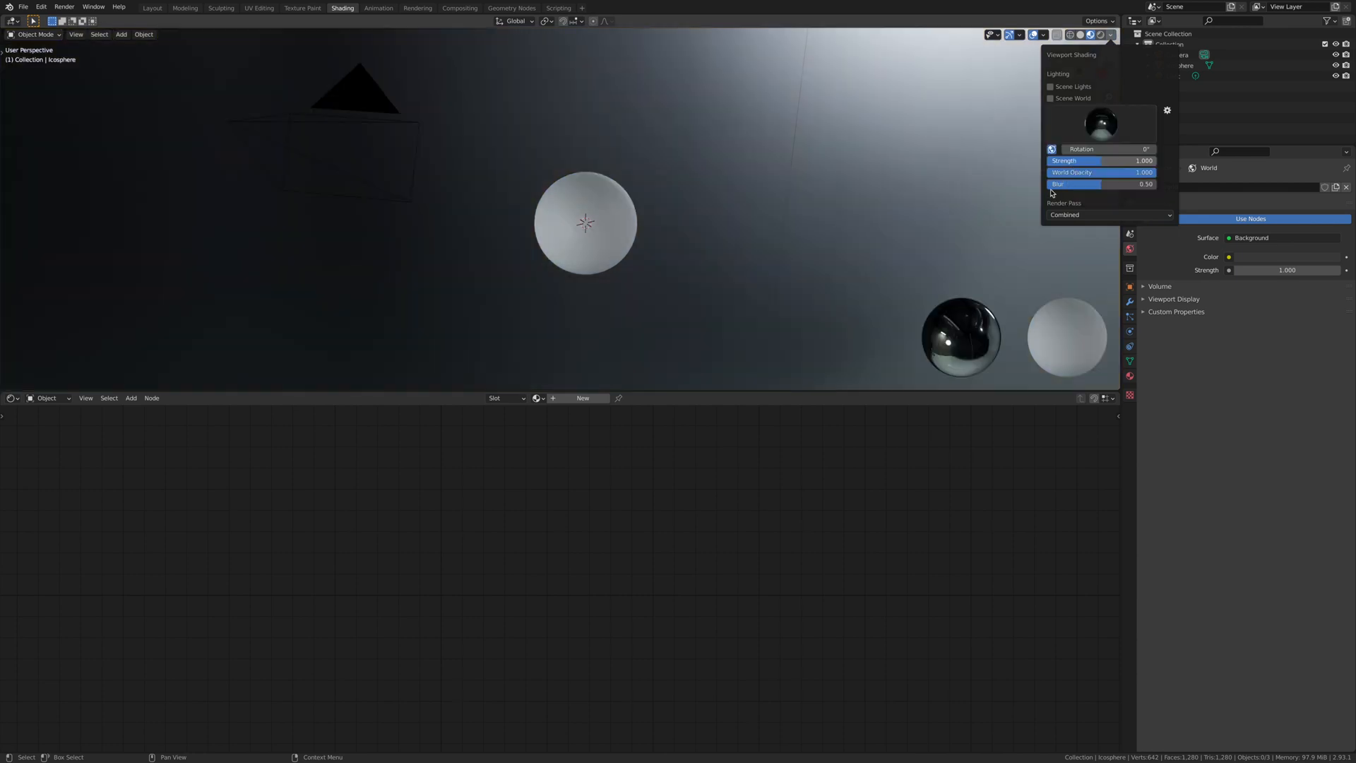
# - Enable Ambient Occlusion, Bloom and Screen Space Reflections in the Eevee render settings
pyautogui.click(1130, 189)
pyautogui.click(1151, 259)
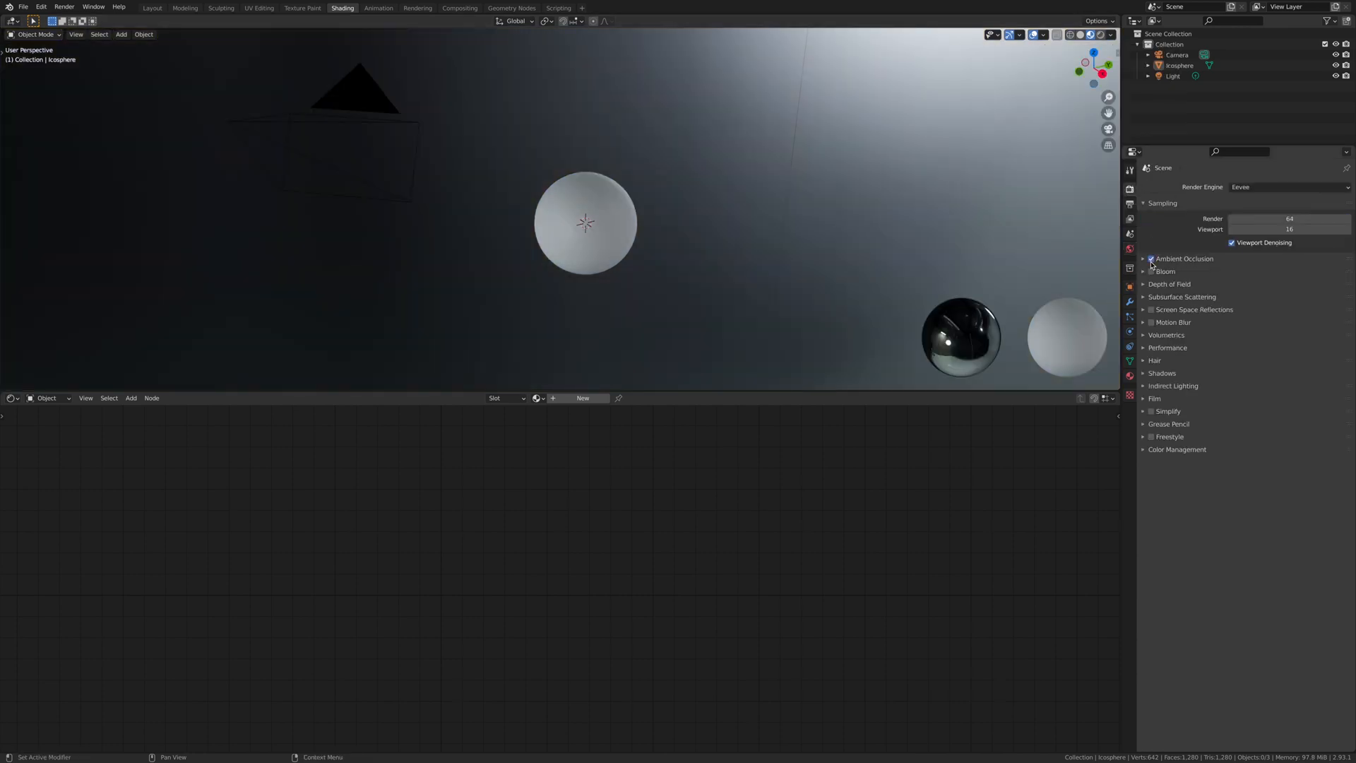
pyautogui.click(1146, 272)
pyautogui.click(1151, 271)
pyautogui.click(1145, 272)
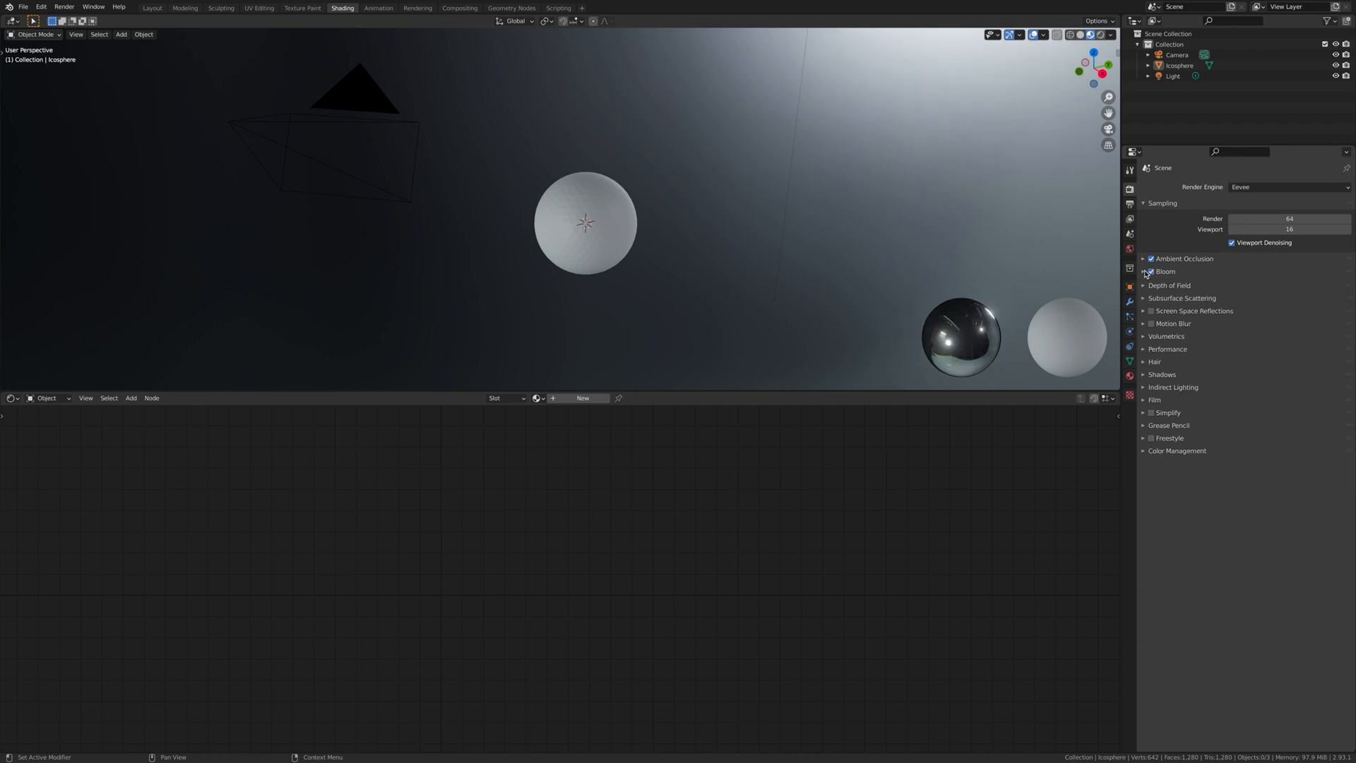
pyautogui.click(1151, 310)
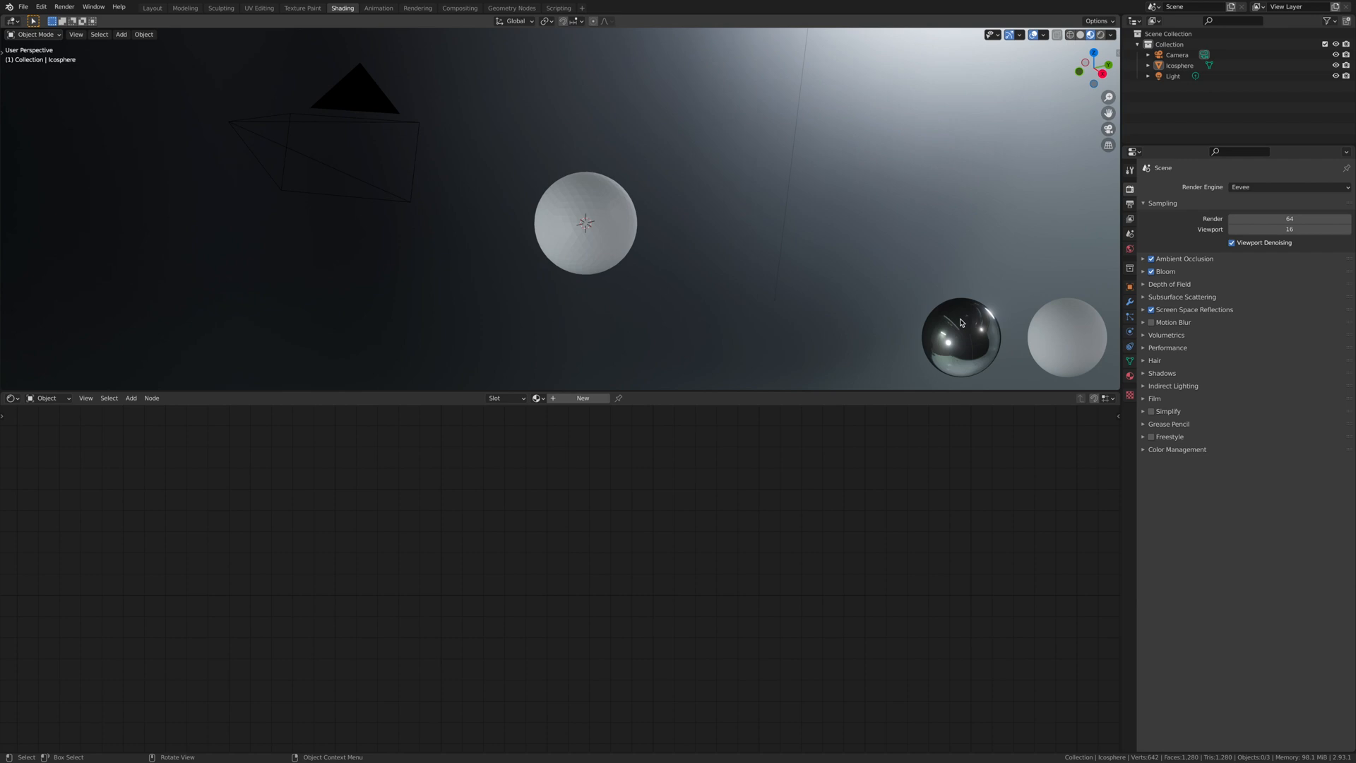
# - Create a new material for the ico sphere and delete its Principled BSDF node
pyautogui.click(572, 193)
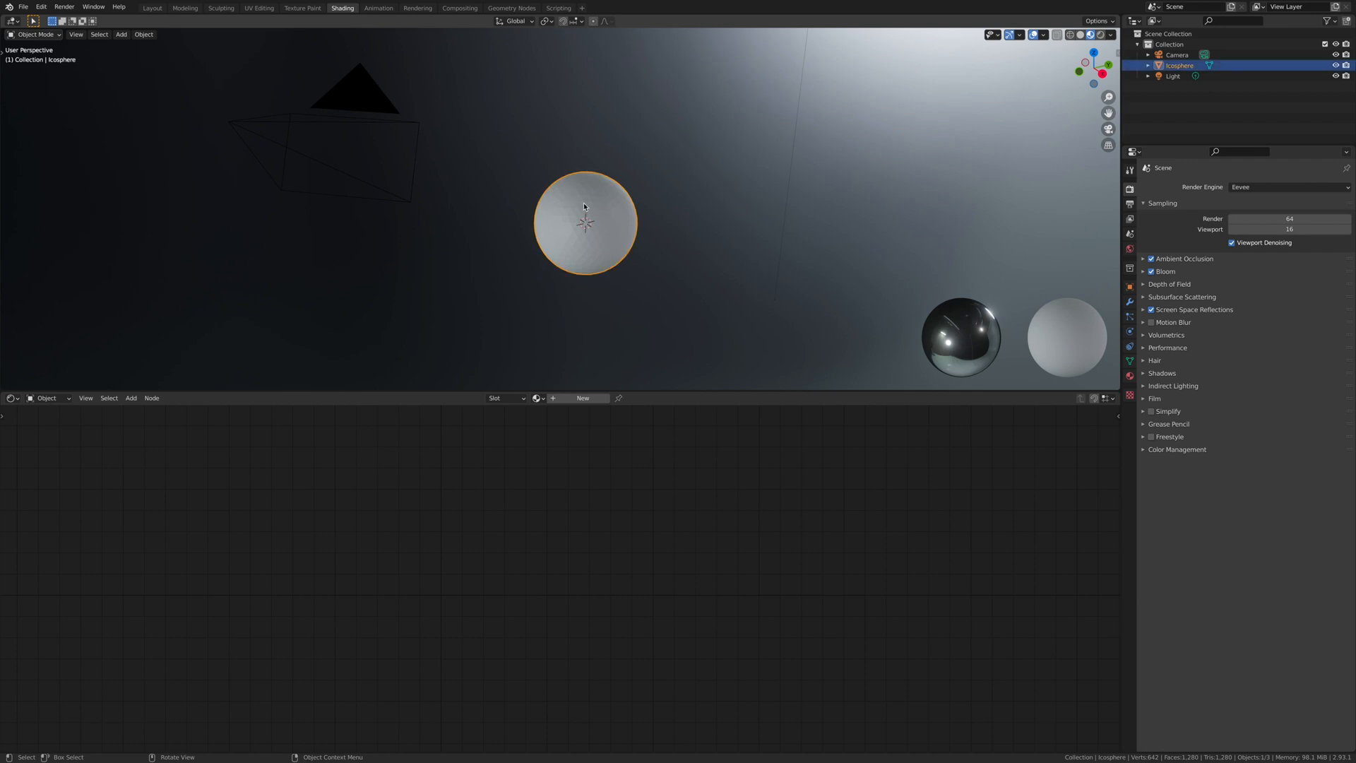
pyautogui.click(583, 398)
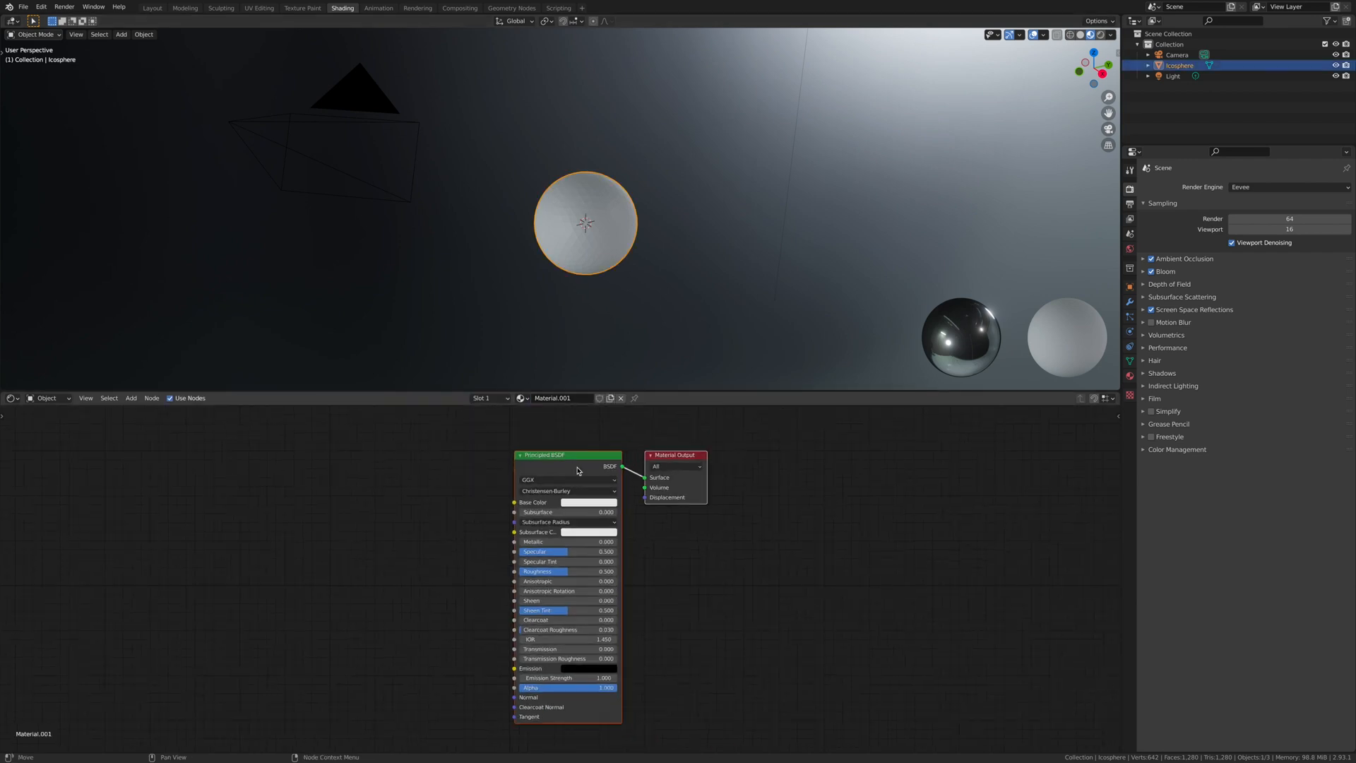
pyautogui.click(569, 465)
pyautogui.rightClick(564, 463)
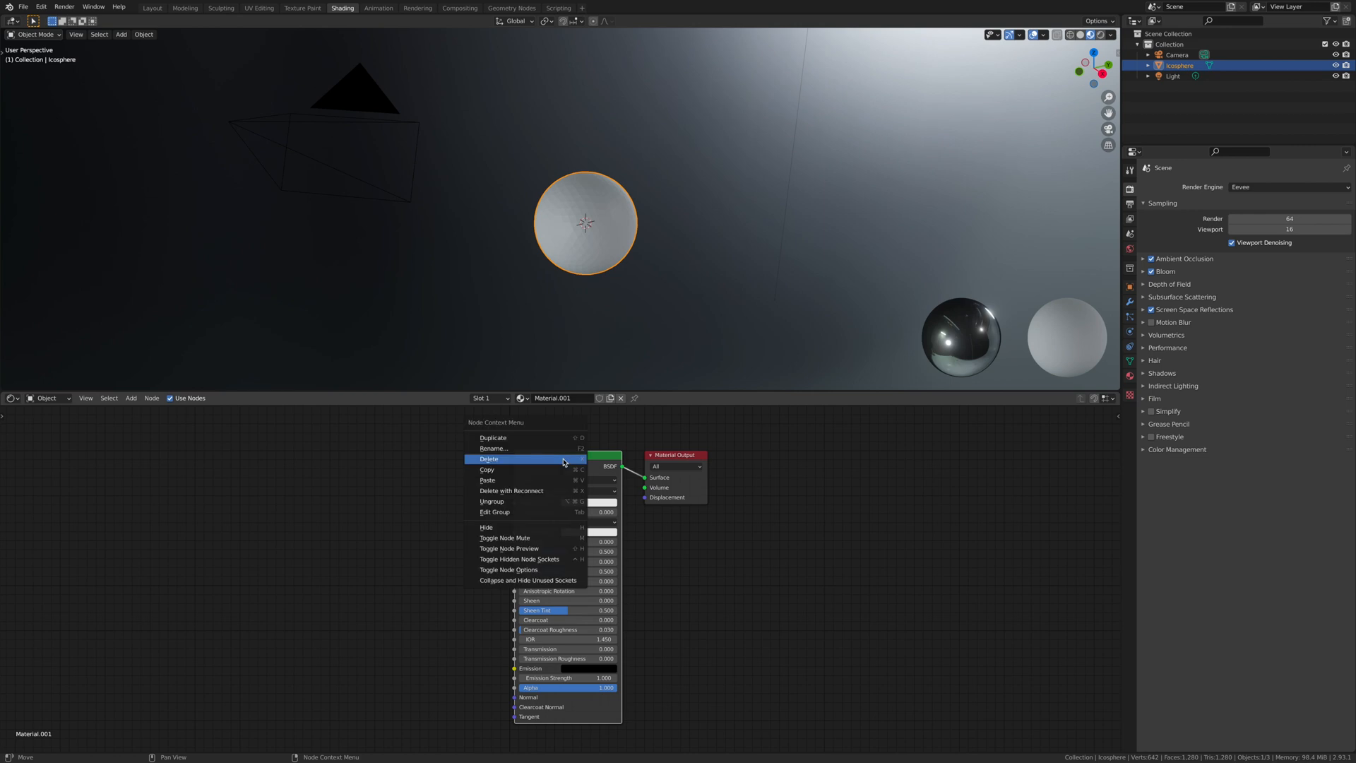
pyautogui.click(562, 460)
# - Add a Mix Shader node and connect it to the Material Output's Surface input
pyautogui.hotkey('shift', 'a')
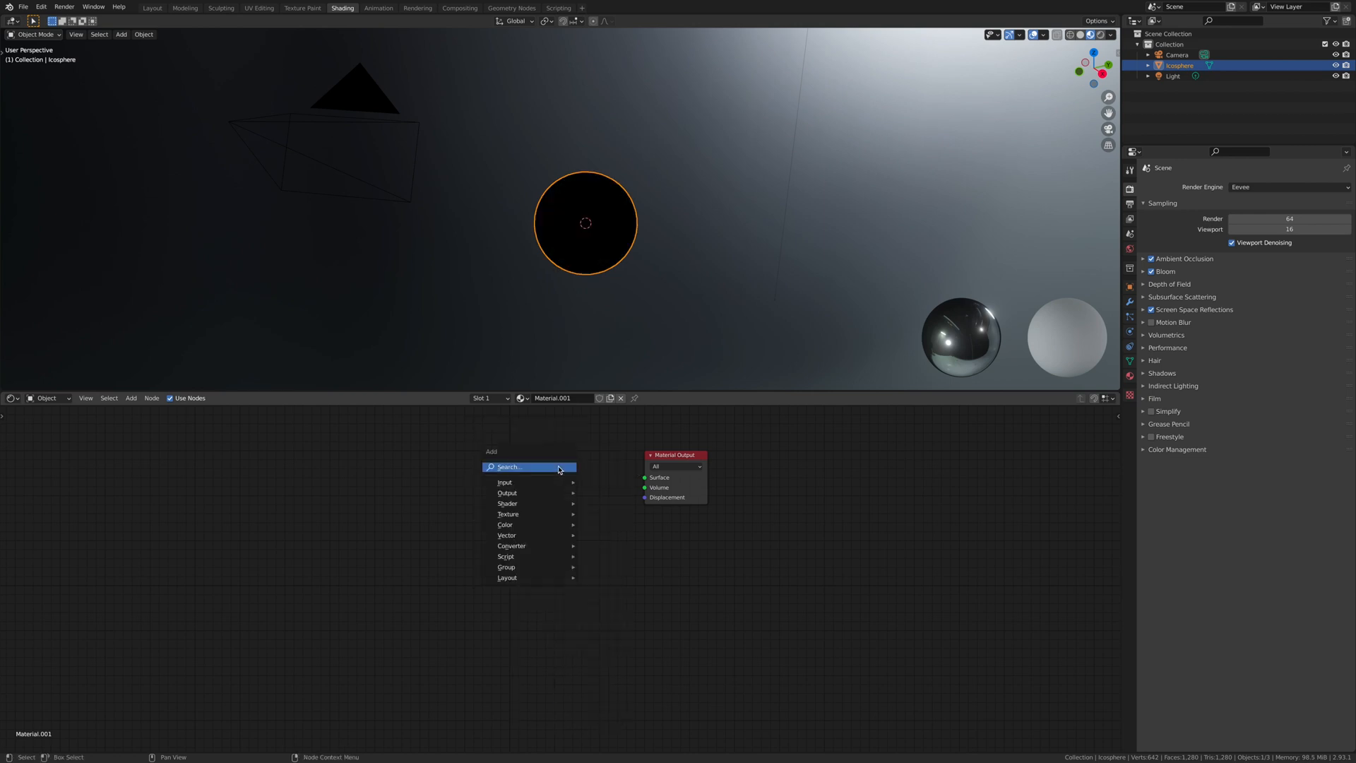
pyautogui.click(558, 468)
pyautogui.write('m')
pyautogui.click(576, 539)
pyautogui.moveTo(591, 474); pyautogui.dragTo(644, 478)
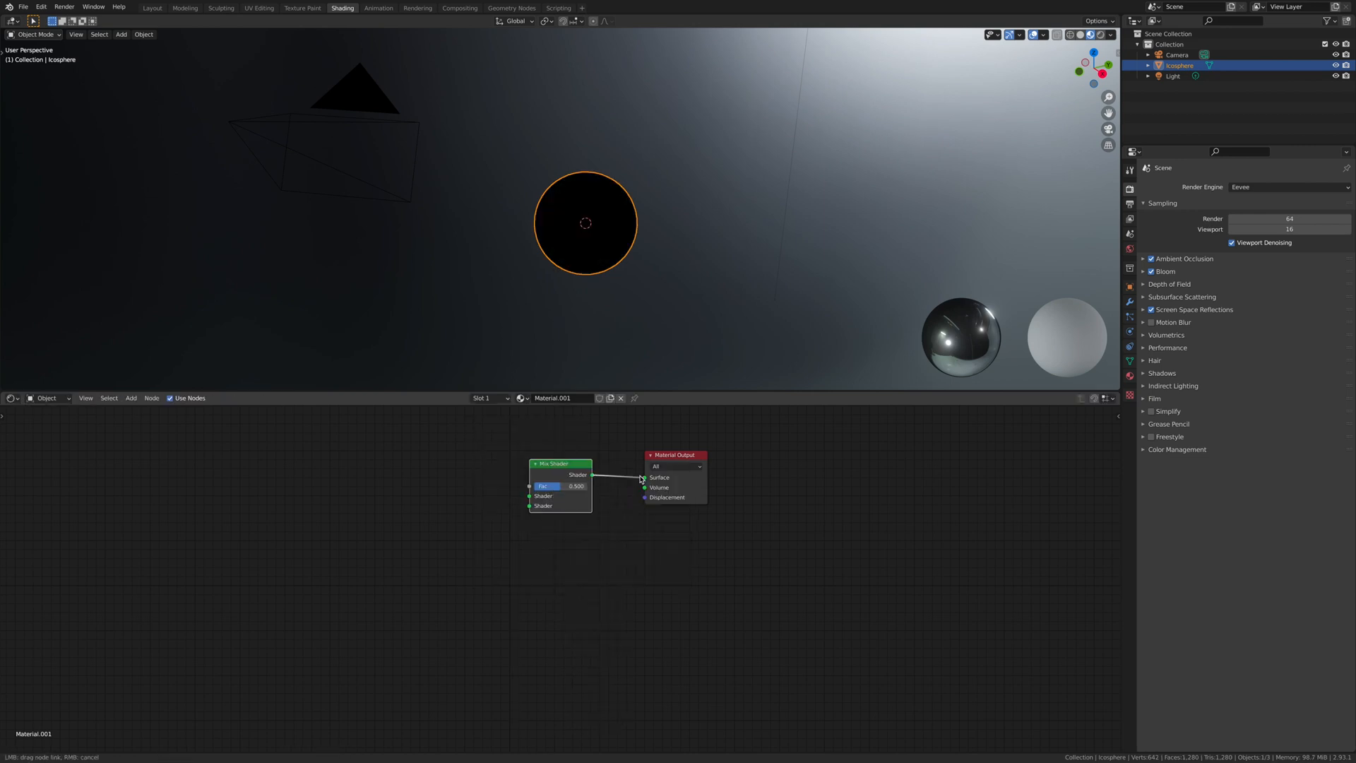
# - Add an Emission shader node to the upper left of the Mix Shader
pyautogui.hotkey('shift', 'a')
pyautogui.click(498, 612)
pyautogui.write('em')
pyautogui.click(510, 625)
pyautogui.click(439, 451)
# - Add a Transparent BSDF below the Emission node, then connect Emission to the Mix Shader's first shader input and Transparent BSDF to its second
pyautogui.hotkey('shift', 'a')
pyautogui.click(480, 558)
pyautogui.write('tra')
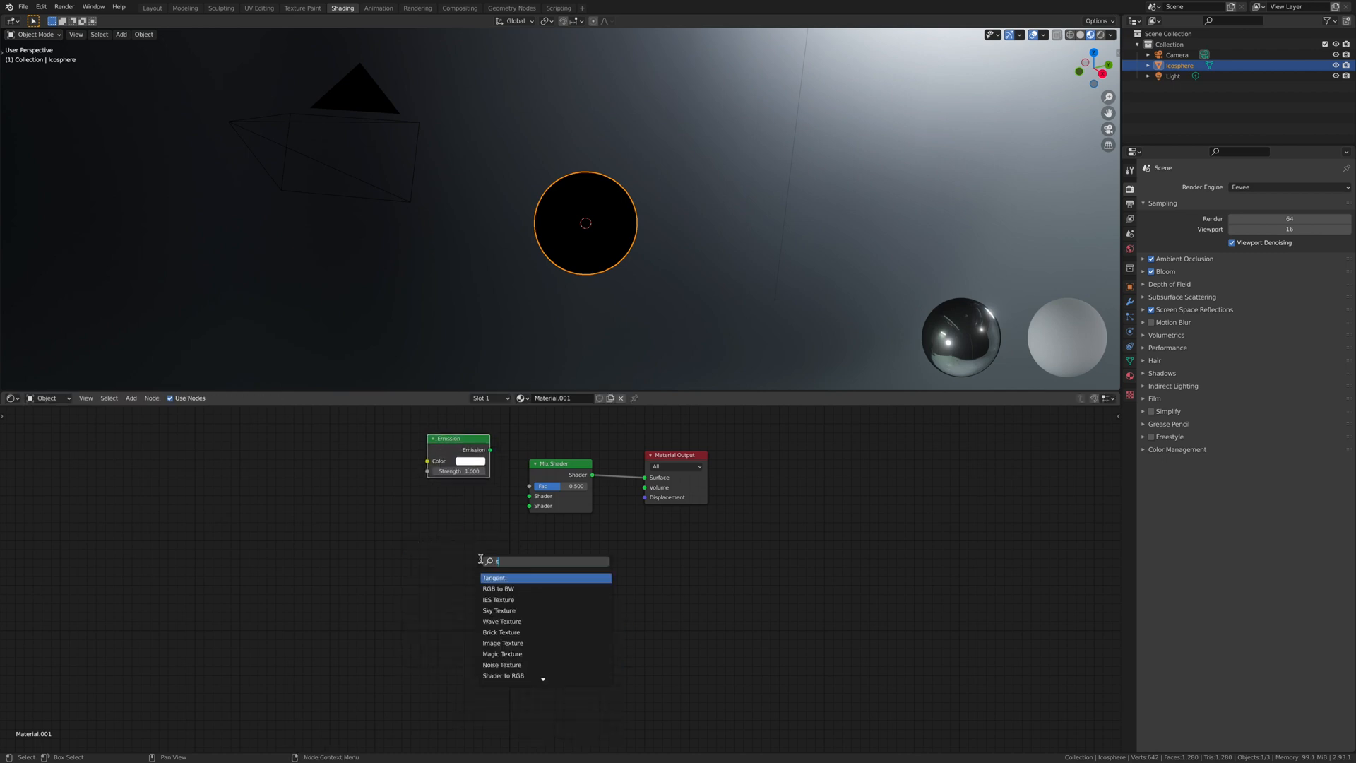
pyautogui.click(521, 588)
pyautogui.click(464, 540)
pyautogui.moveTo(483, 523); pyautogui.dragTo(529, 506)
pyautogui.moveTo(490, 450); pyautogui.dragTo(528, 496)
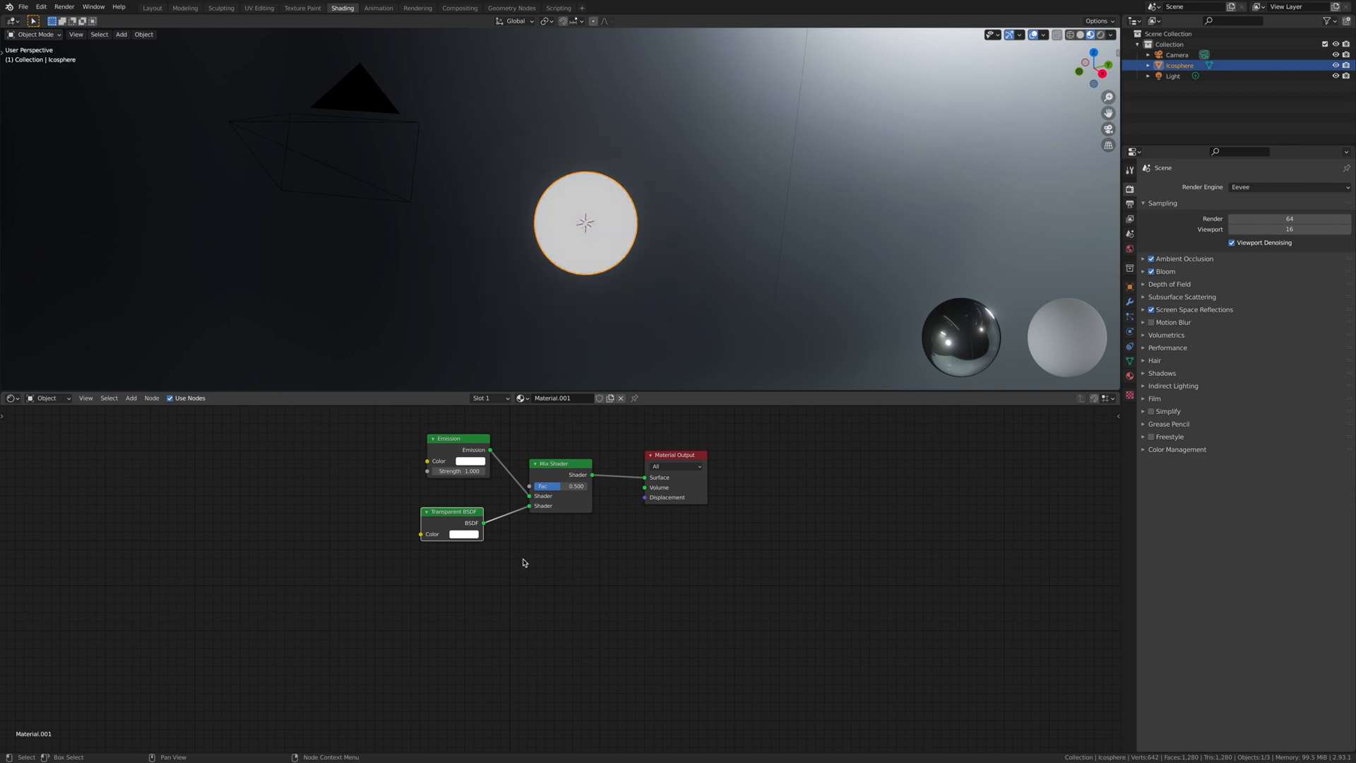
# - Add a Wireframe node above the Emission node and connect its Fac output to the Mix Shader's Fac input
pyautogui.scroll(1, 523, 562)
pyautogui.moveTo(531, 439); pyautogui.dragTo(533, 507, button='middle')
pyautogui.hotkey('shift', 'a')
pyautogui.click(535, 493)
pyautogui.write('wire')
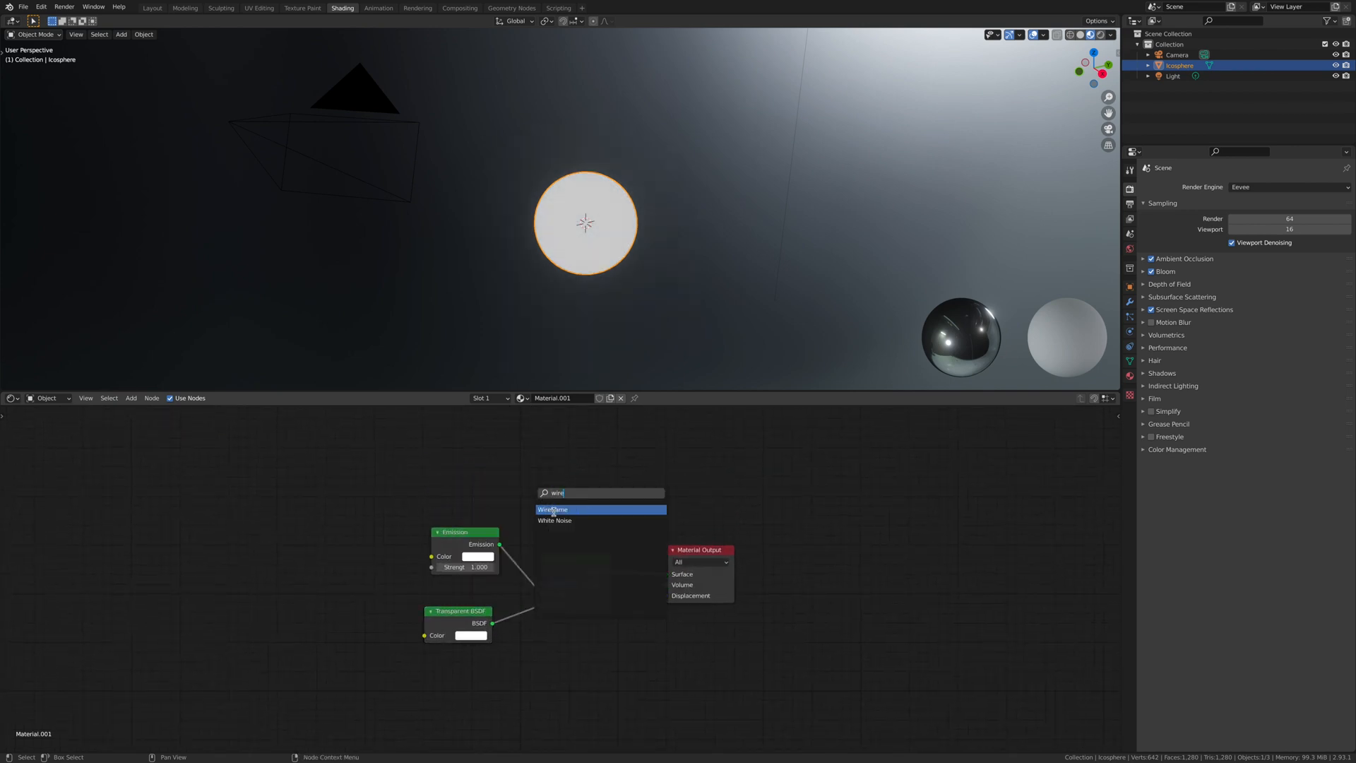
pyautogui.click(554, 509)
pyautogui.moveTo(515, 464); pyautogui.dragTo(541, 583)
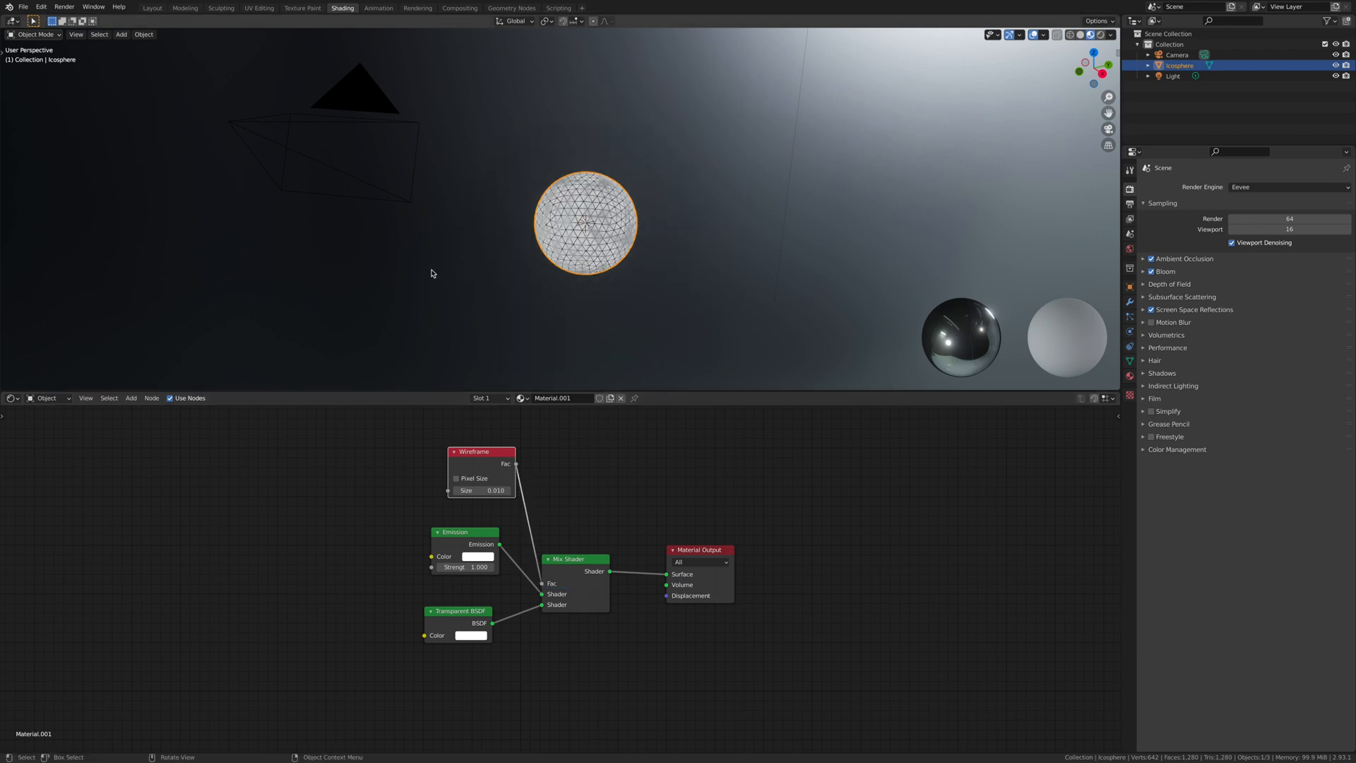
# - Swap the Mix Shader's inputs so Transparent BSDF feeds the first shader input and Emission the second
pyautogui.scroll(5, 593, 247)
pyautogui.keyDown('shift'); pyautogui.moveTo(669, 275); pyautogui.dragTo(627, 255, button='middle'); pyautogui.keyUp('shift')
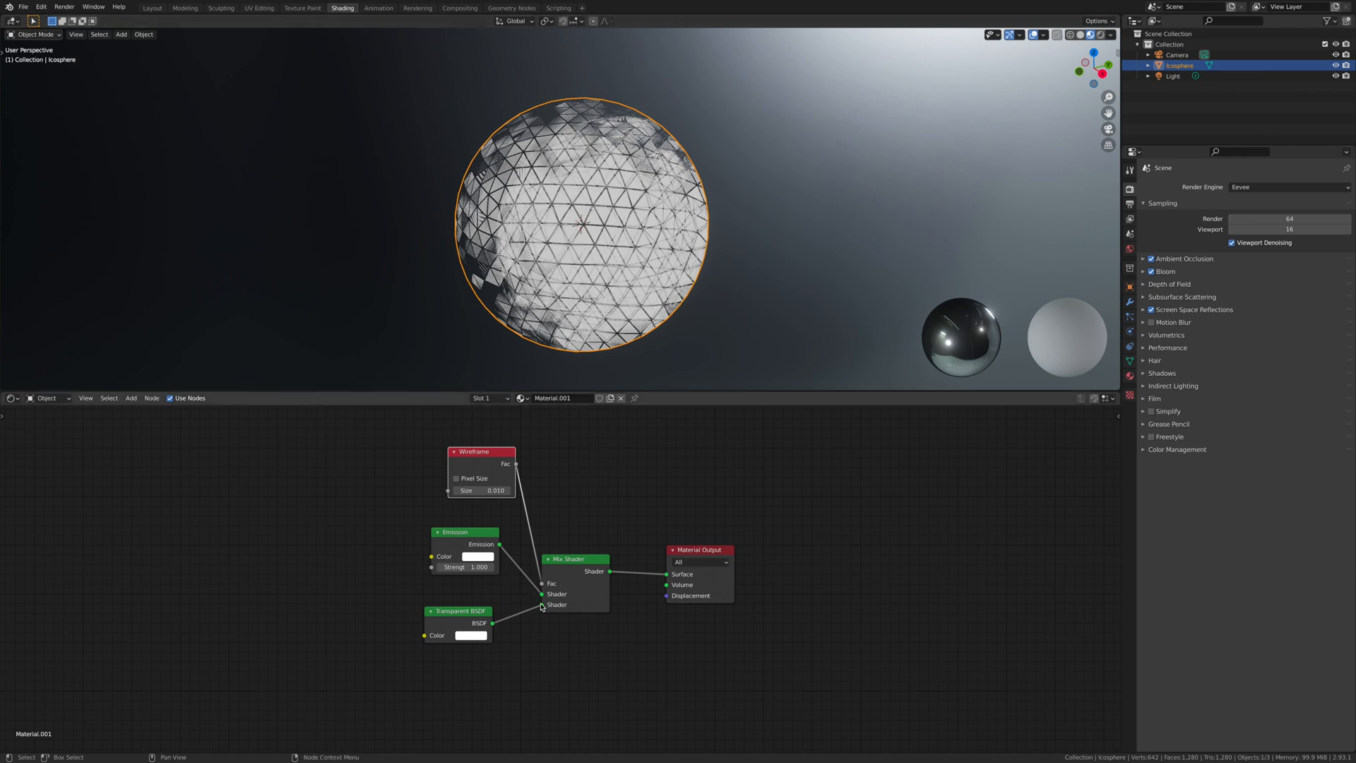
pyautogui.moveTo(542, 605); pyautogui.dragTo(542, 594)
pyautogui.keyDown('shift'); pyautogui.moveTo(600, 289); pyautogui.dragTo(615, 248, button='middle'); pyautogui.keyUp('shift')
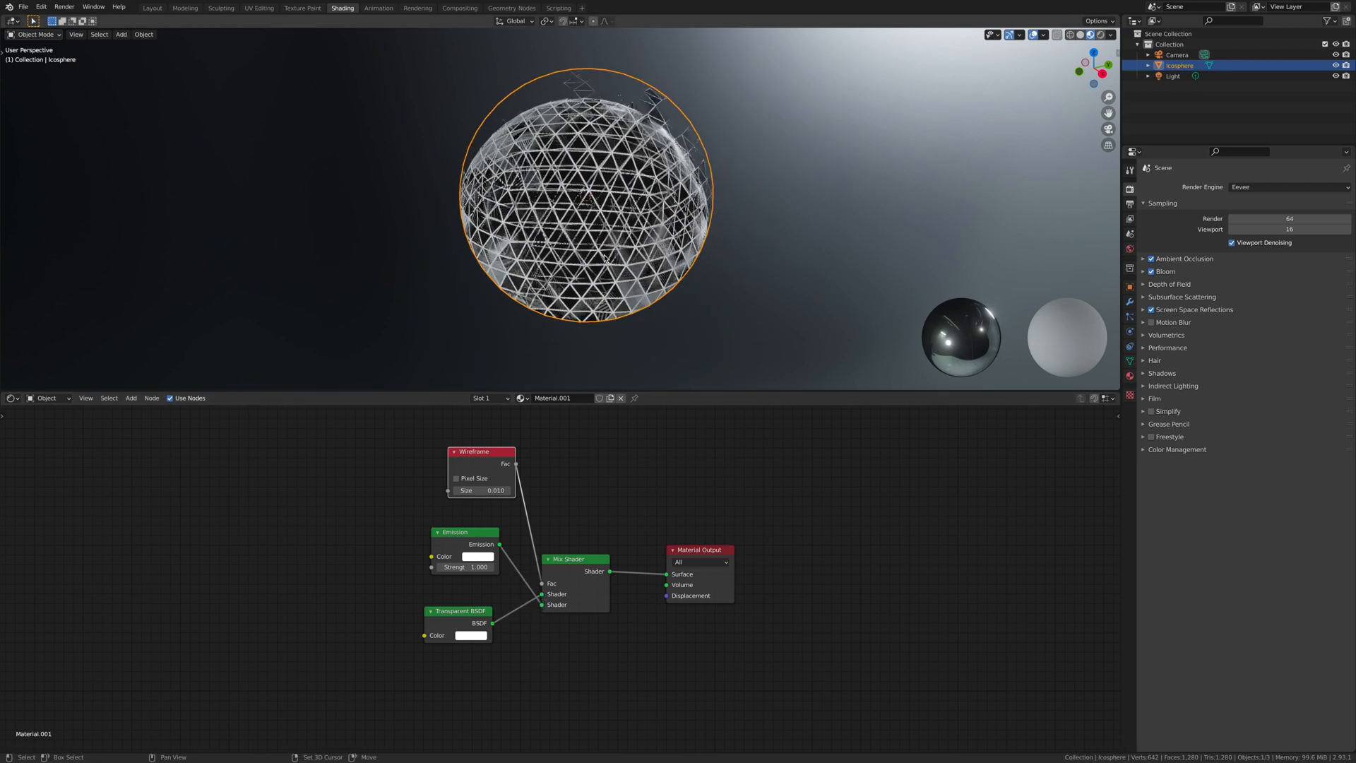
pyautogui.scroll(1, 663, 176)
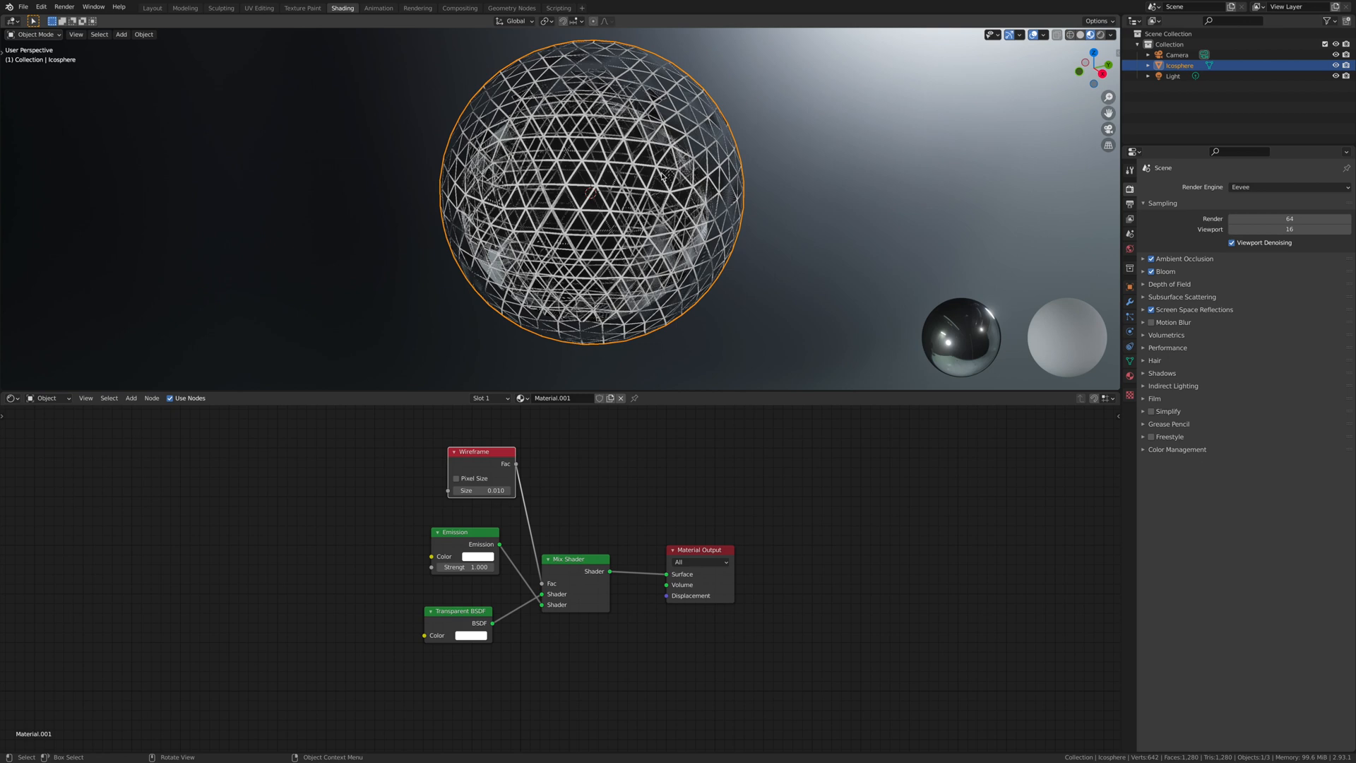
# - Set the Wireframe node's size to 0.005
pyautogui.click(490, 489)
pyautogui.press('BackSpace')
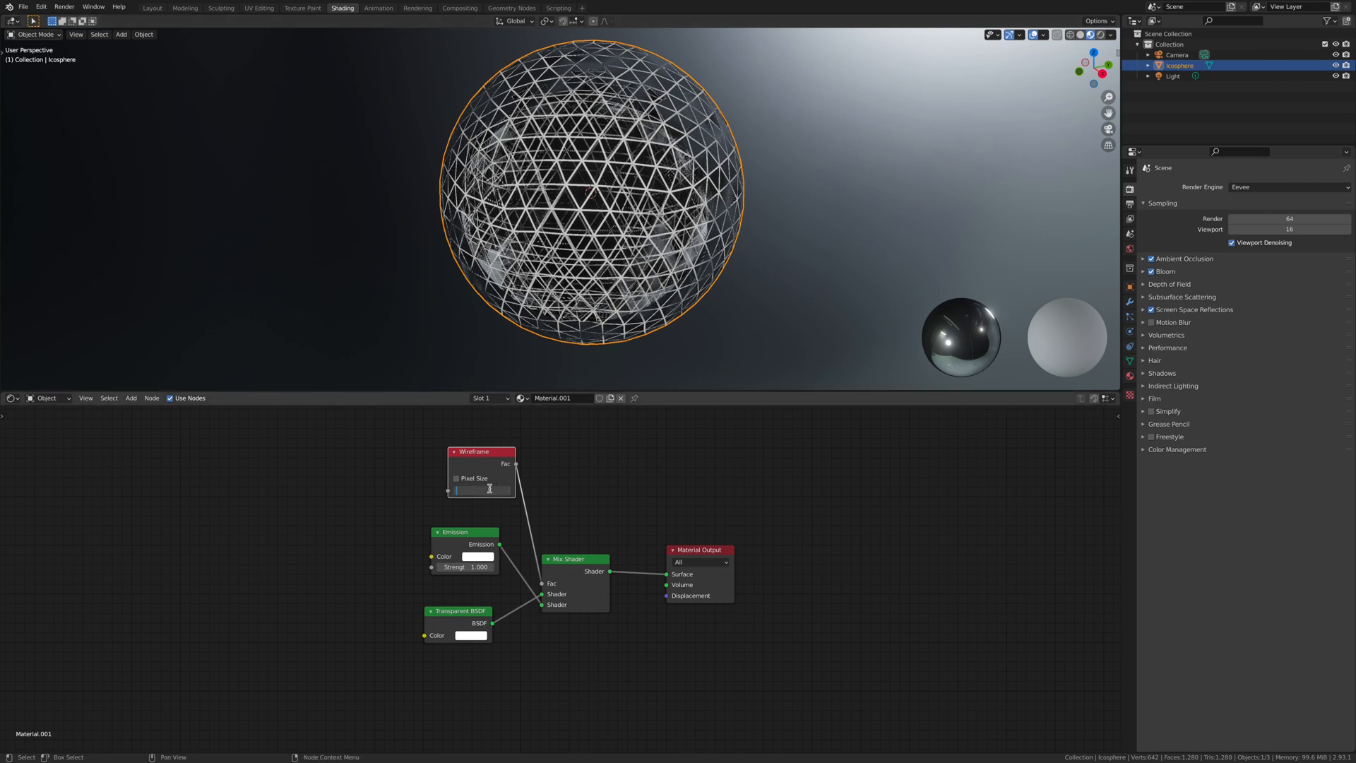
pyautogui.write('0.005')
pyautogui.press('Return')
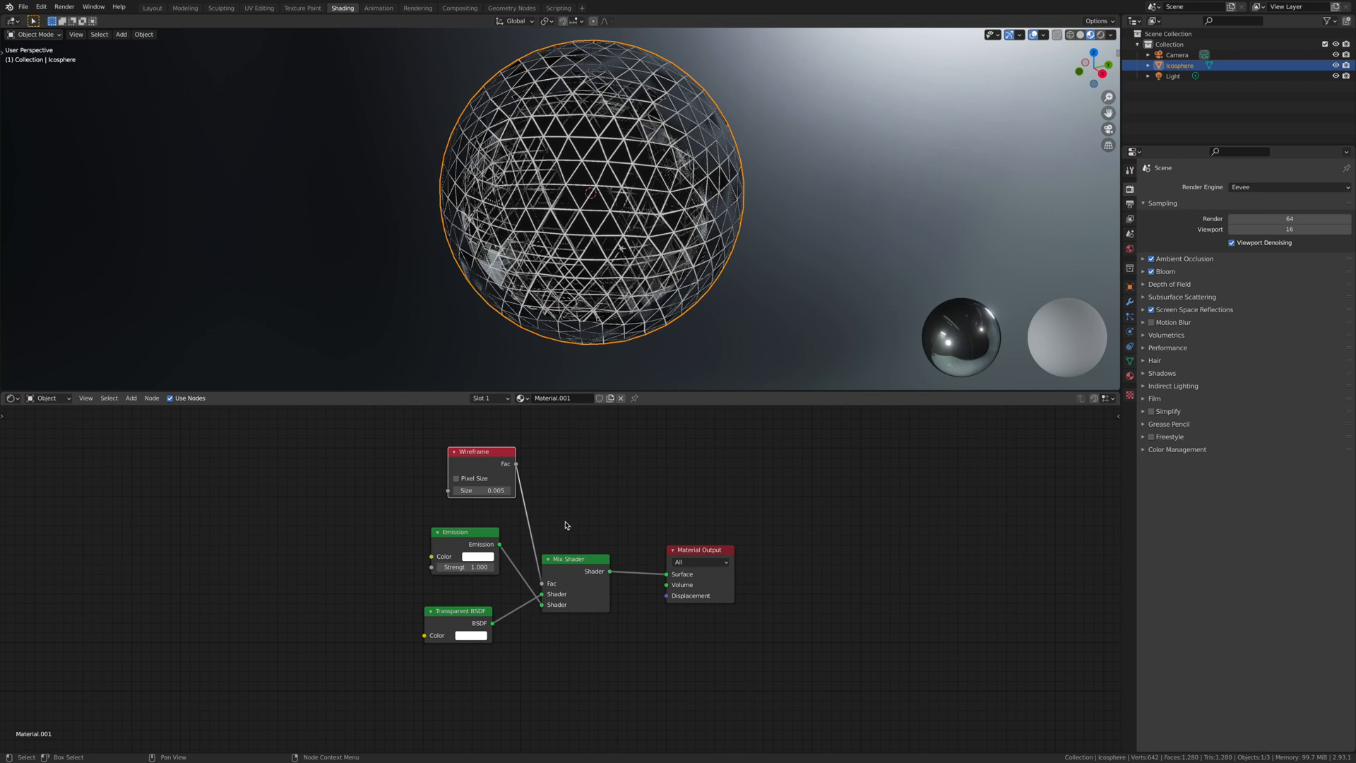
# - Duplicate the Mix Shader above the existing nodes and connect the copy to the Material Output's Surface input
pyautogui.hotkey('shift', 'd')
pyautogui.click(576, 392)
pyautogui.moveTo(571, 526); pyautogui.dragTo(545, 643, button='middle')
pyautogui.moveTo(561, 542)
pyautogui.mouseDown()
pyautogui.moveTo(565, 447)
pyautogui.moveTo(620, 486)
pyautogui.moveTo(640, 692)
pyautogui.mouseUp()
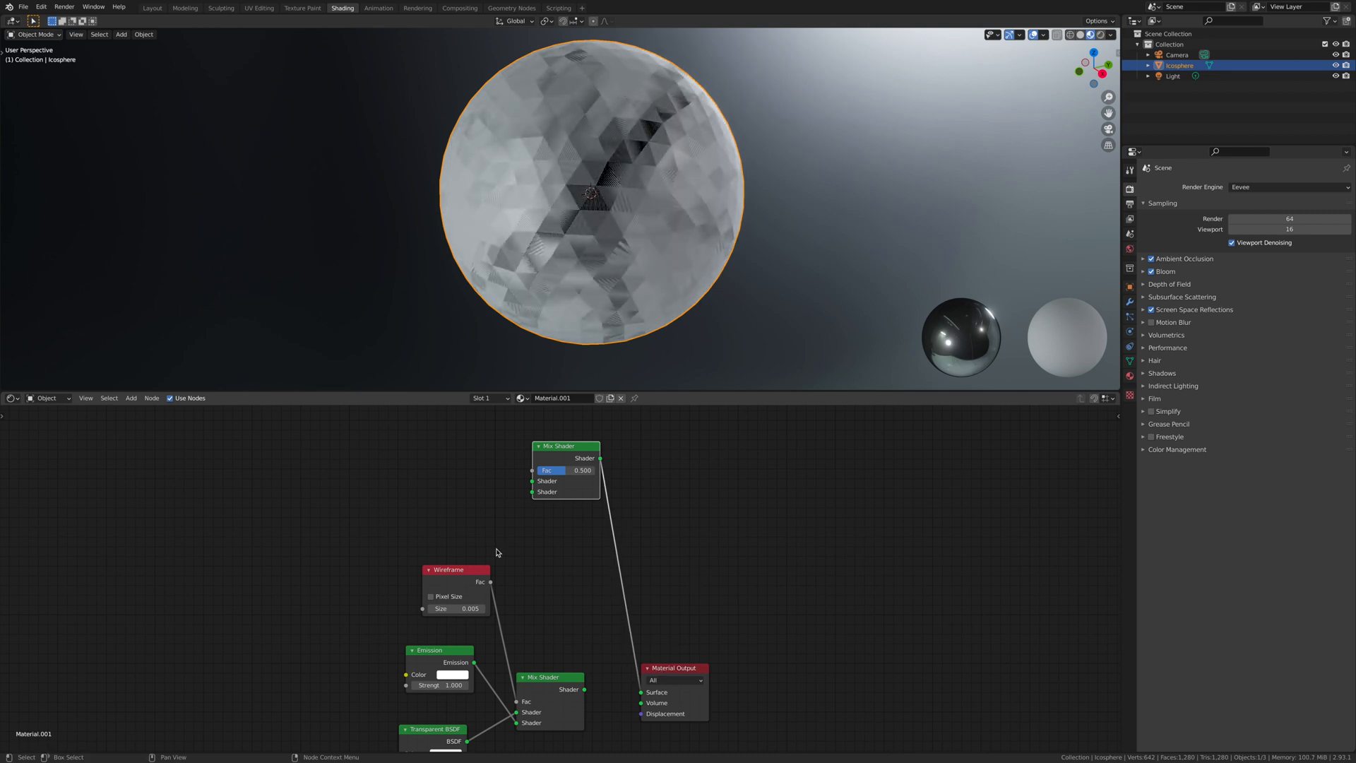
# - Duplicate the Emission and Transparent BSDF nodes, connecting the Transparent copy to the new Mix Shader's first shader input and the Emission copy to its second
pyautogui.scroll(-2, 502, 548)
pyautogui.moveTo(502, 548); pyautogui.dragTo(527, 482, button='middle')
pyautogui.moveTo(384, 555); pyautogui.dragTo(478, 699)
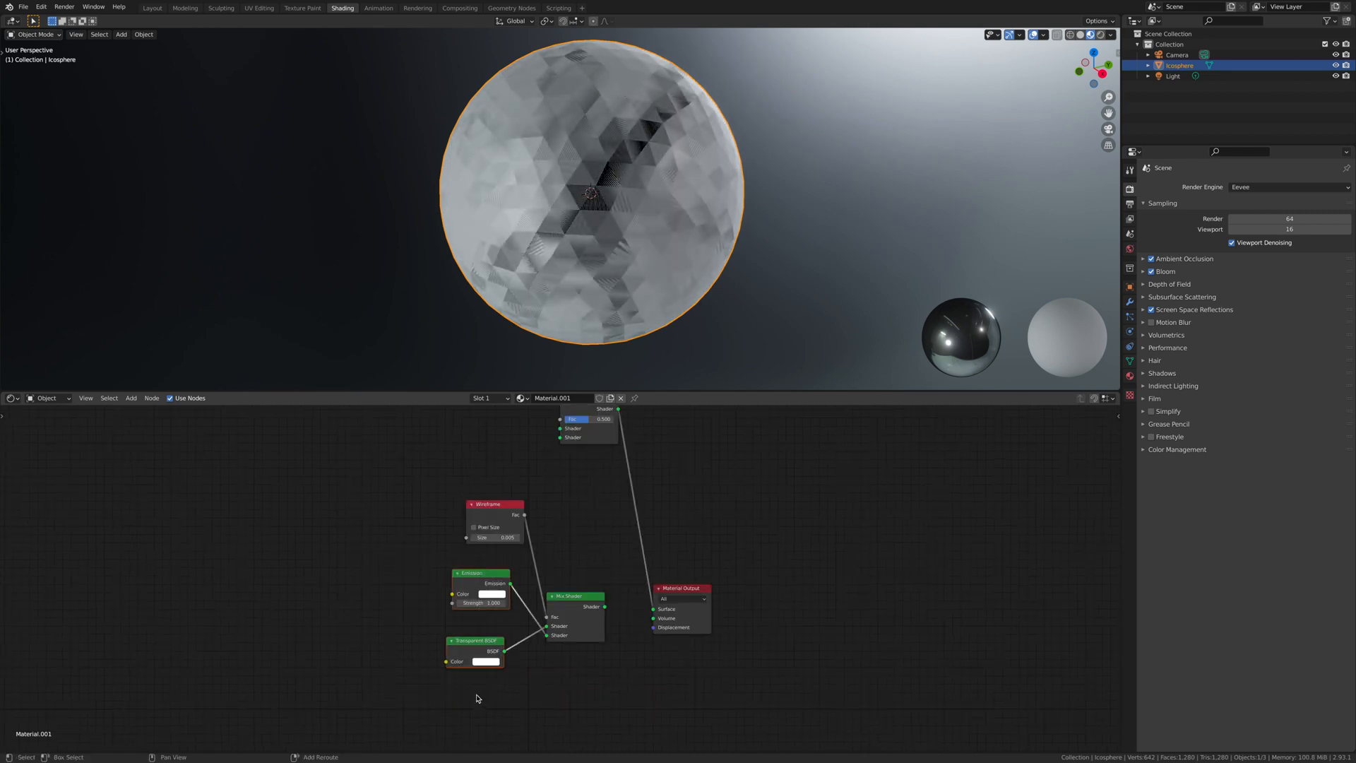
pyautogui.hotkey('shift', 'd')
pyautogui.click(477, 486)
pyautogui.scroll(-1, 526, 463)
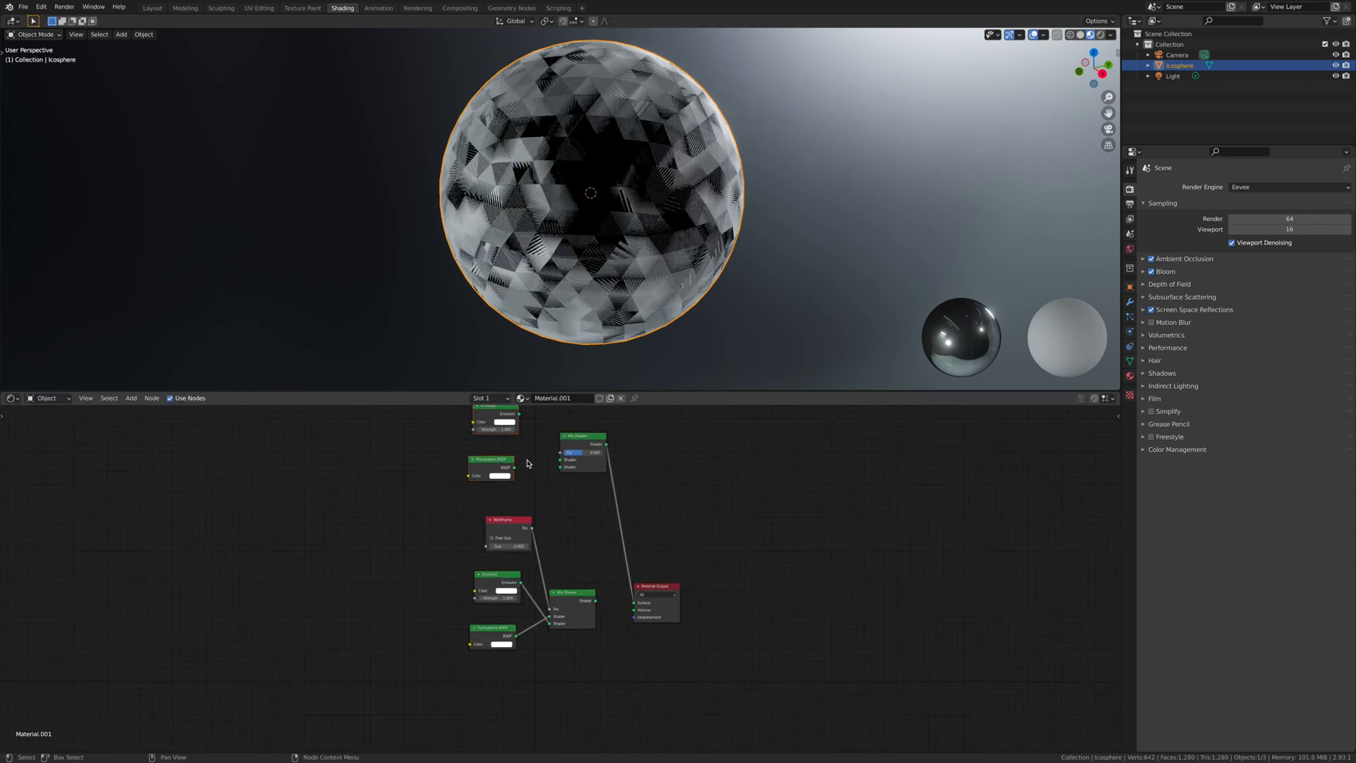
pyautogui.moveTo(527, 463); pyautogui.dragTo(589, 596, button='middle')
pyautogui.press('g')
pyautogui.click(497, 575)
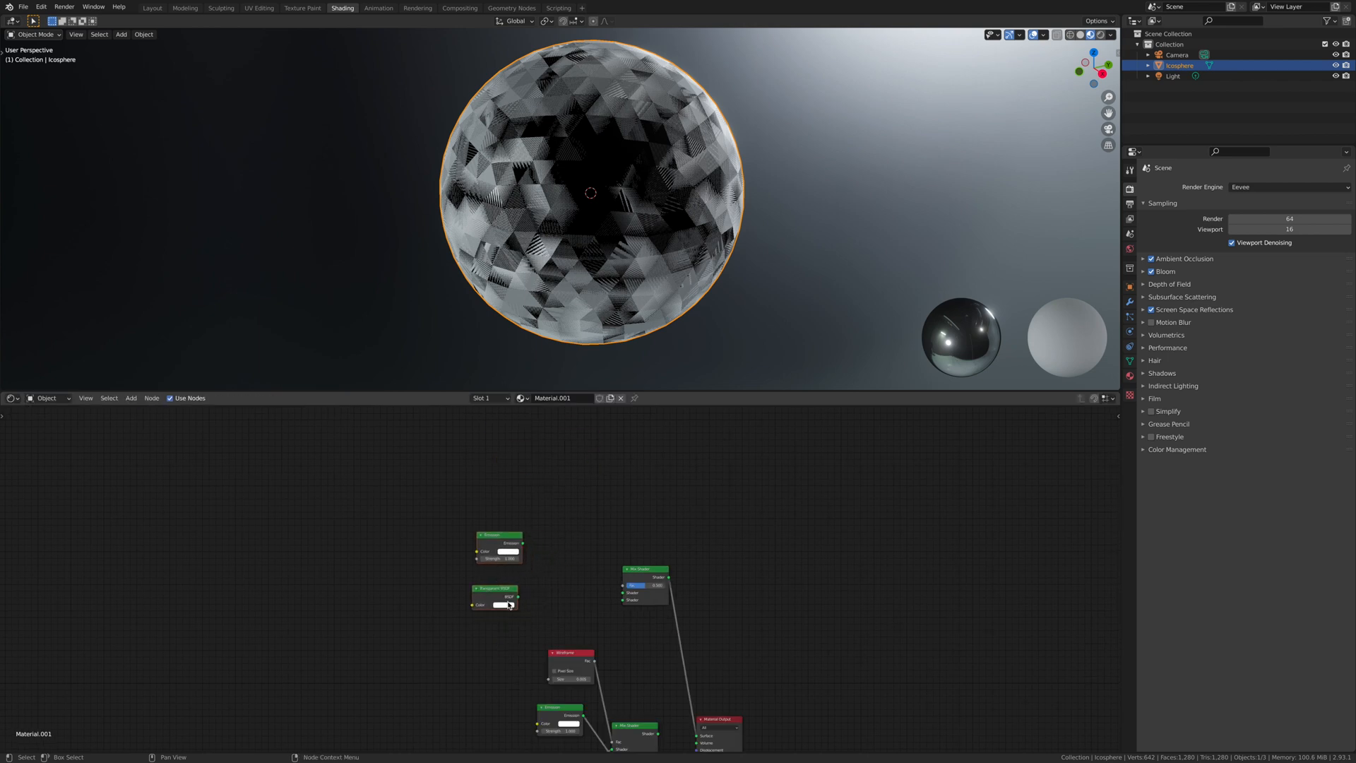
pyautogui.moveTo(522, 600); pyautogui.dragTo(622, 592)
pyautogui.moveTo(522, 543); pyautogui.dragTo(623, 599)
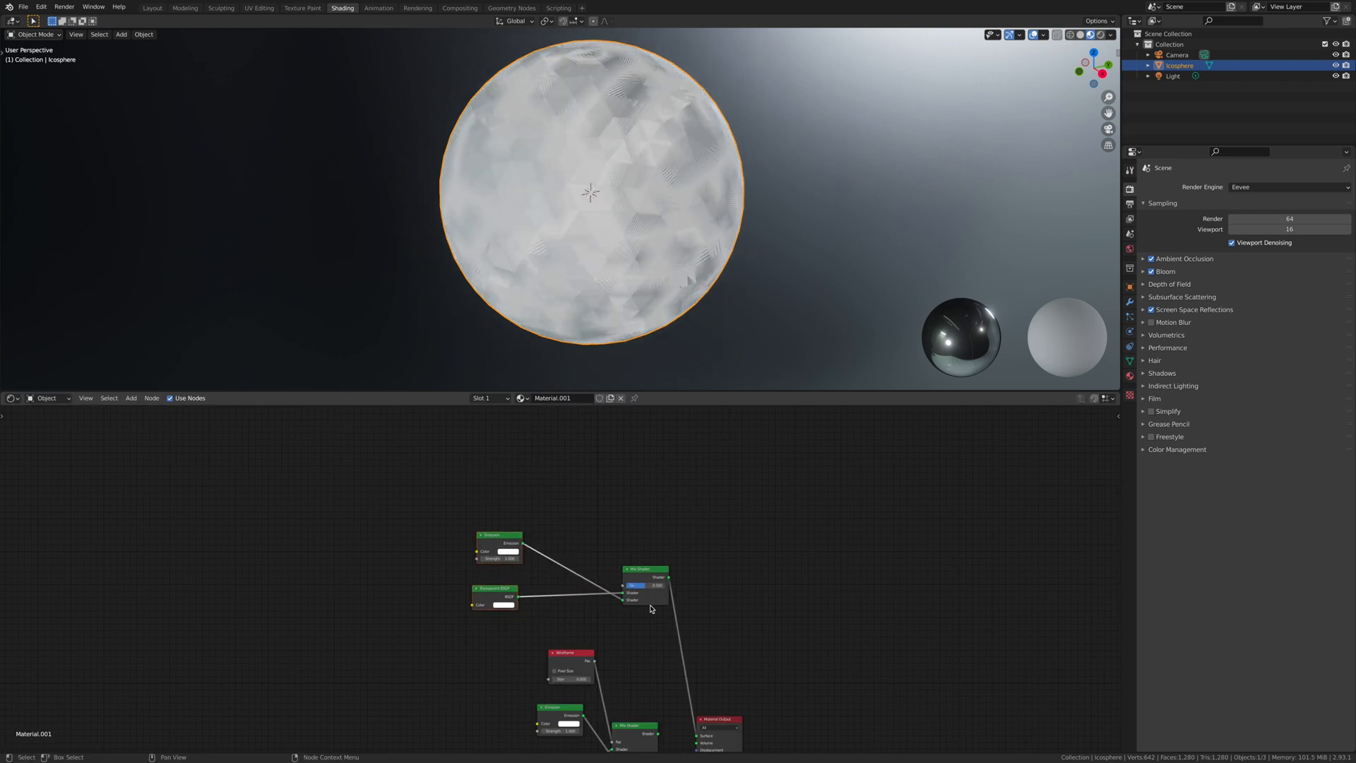
# - Add a ColorRamp node above the duplicated shaders and connect its Color output to the new Mix Shader's Fac
pyautogui.hotkey('shift', 'a')
pyautogui.click(607, 474)
pyautogui.write('colo')
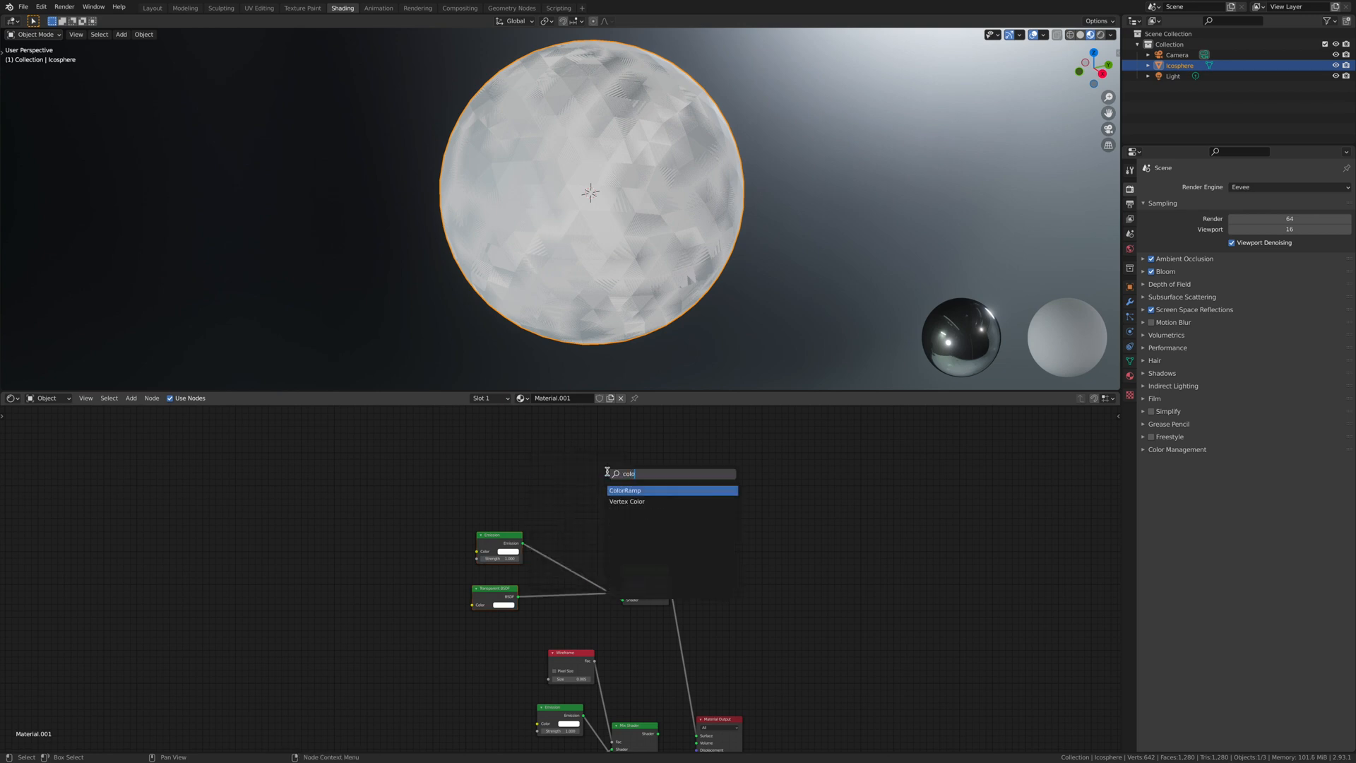
pyautogui.click(630, 490)
pyautogui.click(504, 463)
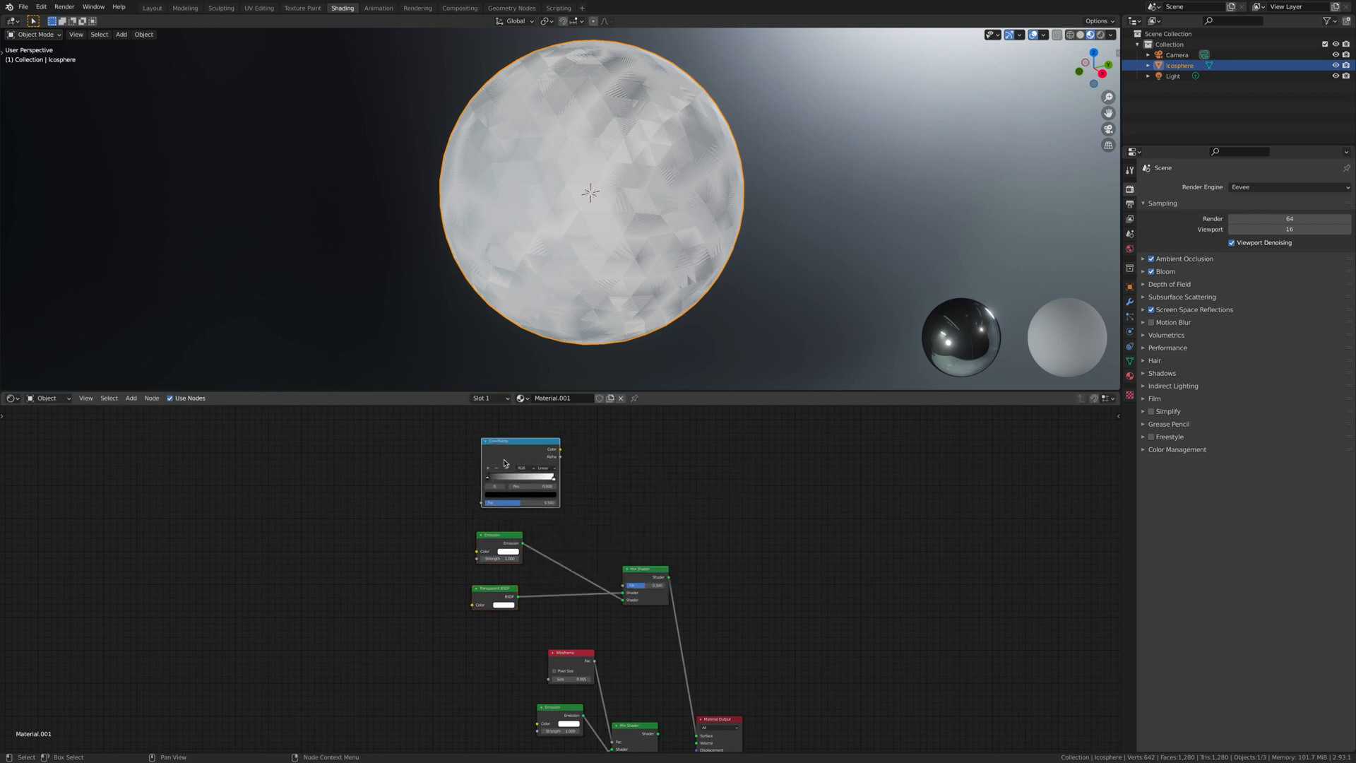
pyautogui.moveTo(560, 449); pyautogui.dragTo(623, 585)
# - Add a Voronoi Texture node left of the ColorRamp and connect its Color output to the ColorRamp's Fac
pyautogui.hotkey('shift', 'a')
pyautogui.click(612, 494)
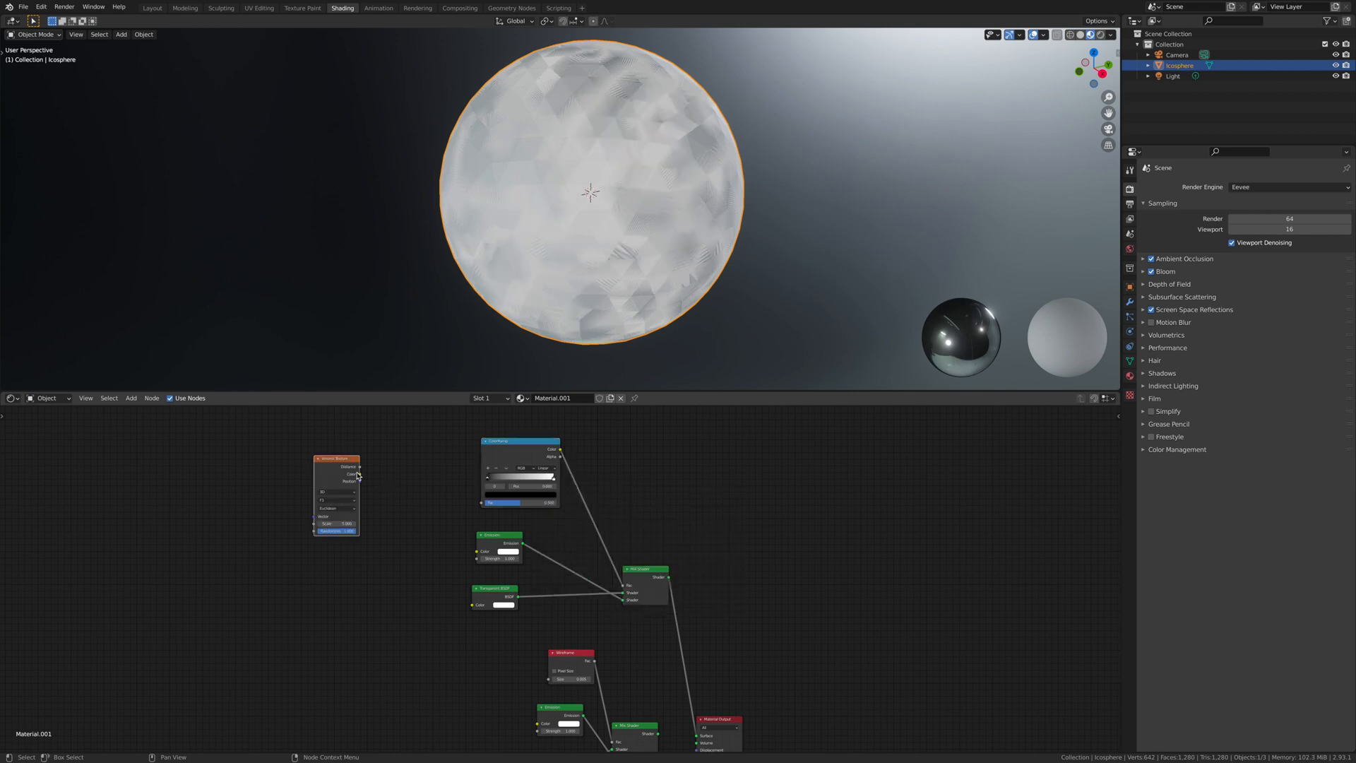
pyautogui.moveTo(359, 474); pyautogui.dragTo(480, 502)
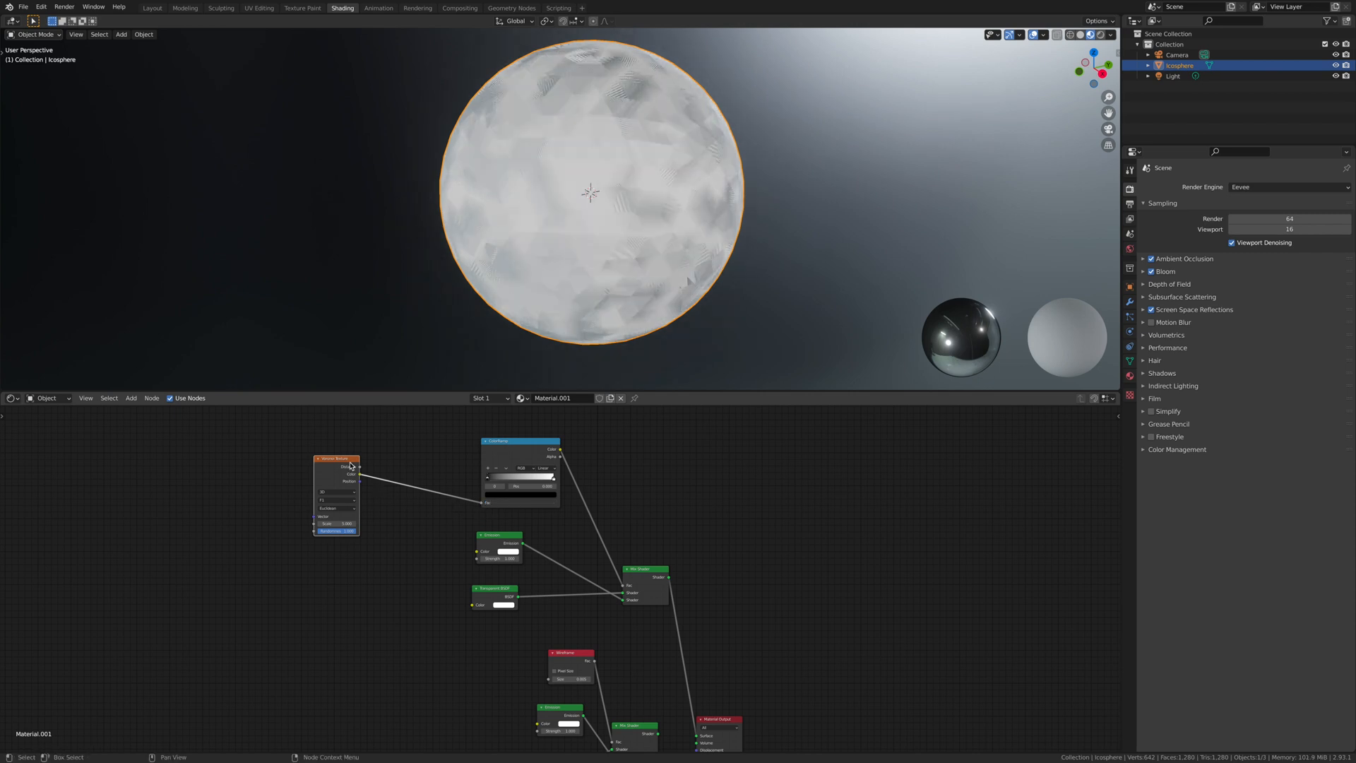
# - Add Mapping and Texture Coordinate nodes in front of the Voronoi Texture, feeding the Object output into the Mapping node's Vector
pyautogui.hotkey('ctrl', 't')
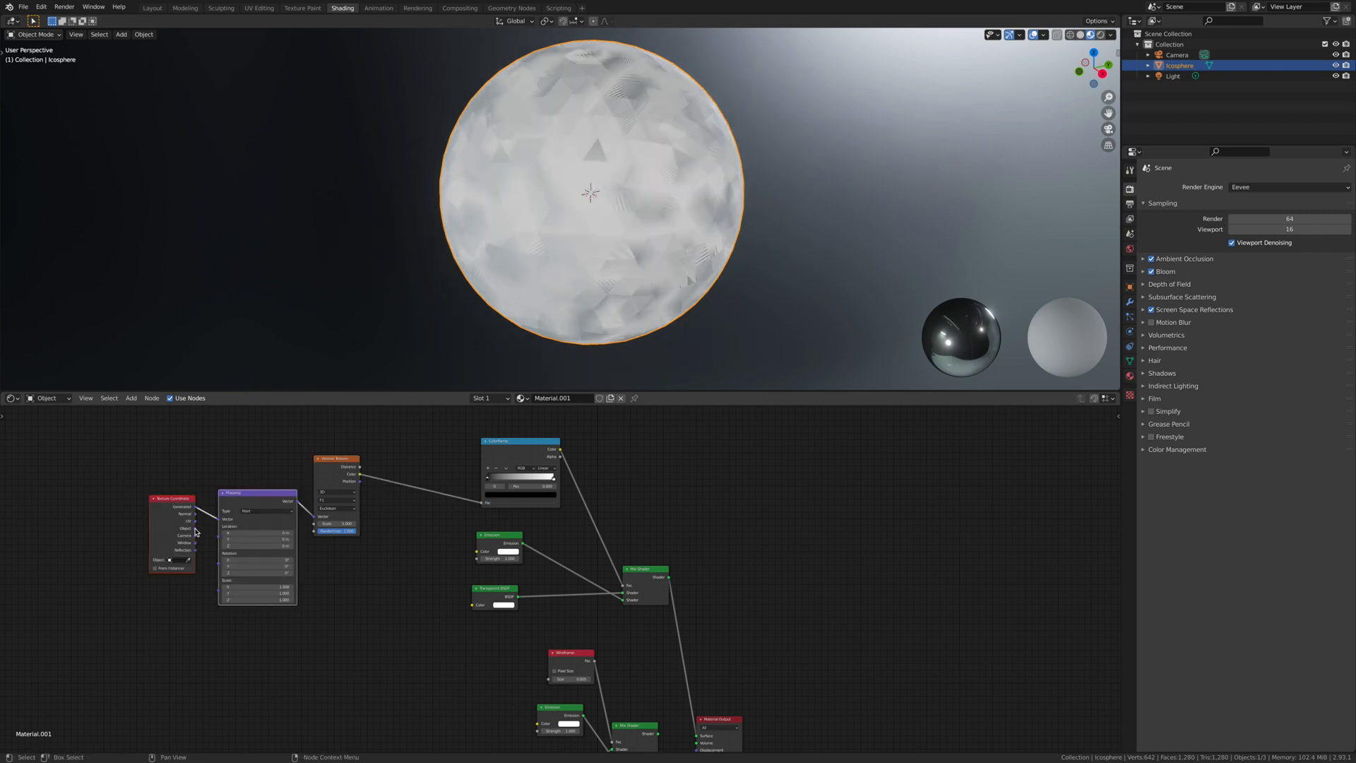
pyautogui.moveTo(196, 528); pyautogui.dragTo(219, 519)
# - Flip the ColorRamp and bring its black stop to about 0.15, and raise the Voronoi Texture's Scale to about 59.6
pyautogui.moveTo(489, 480)
pyautogui.mouseDown()
pyautogui.moveTo(545, 479)
pyautogui.moveTo(495, 478)
pyautogui.mouseUp()
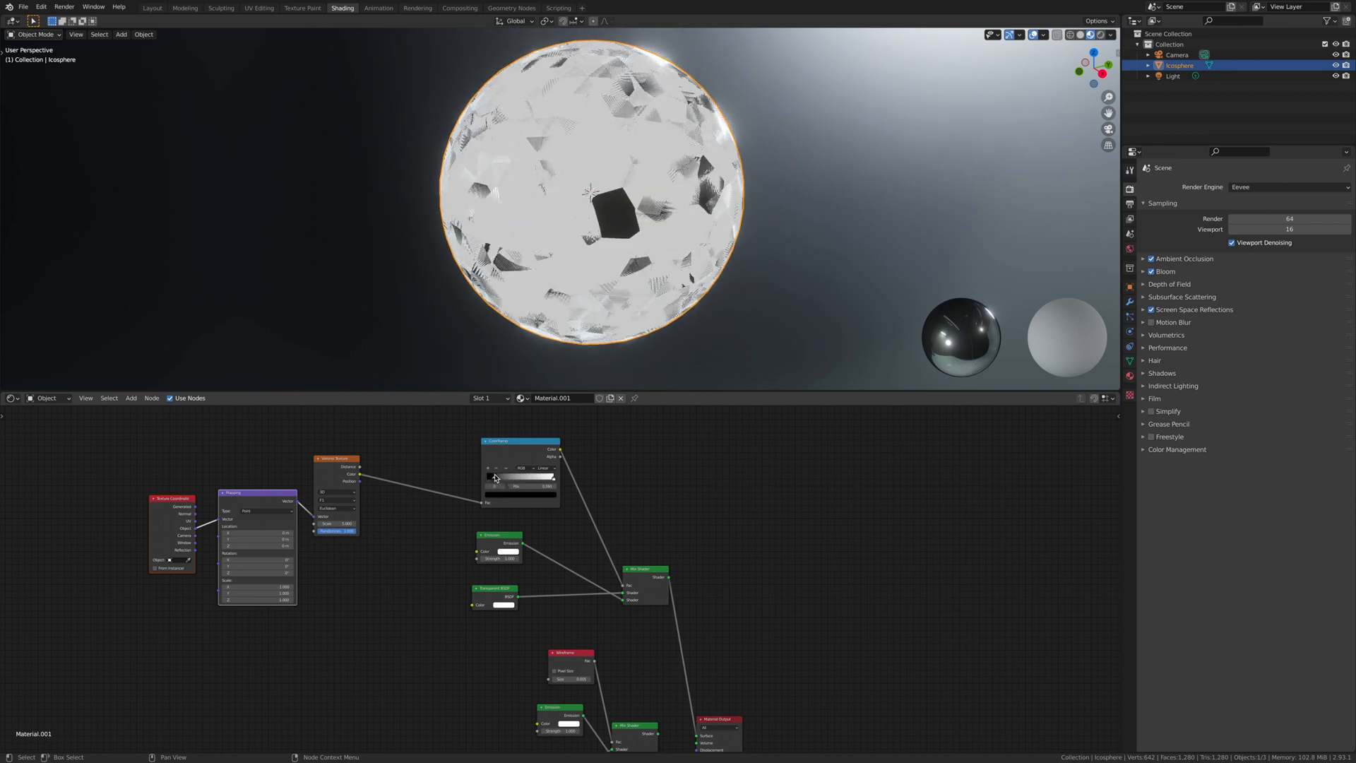
pyautogui.click(506, 467)
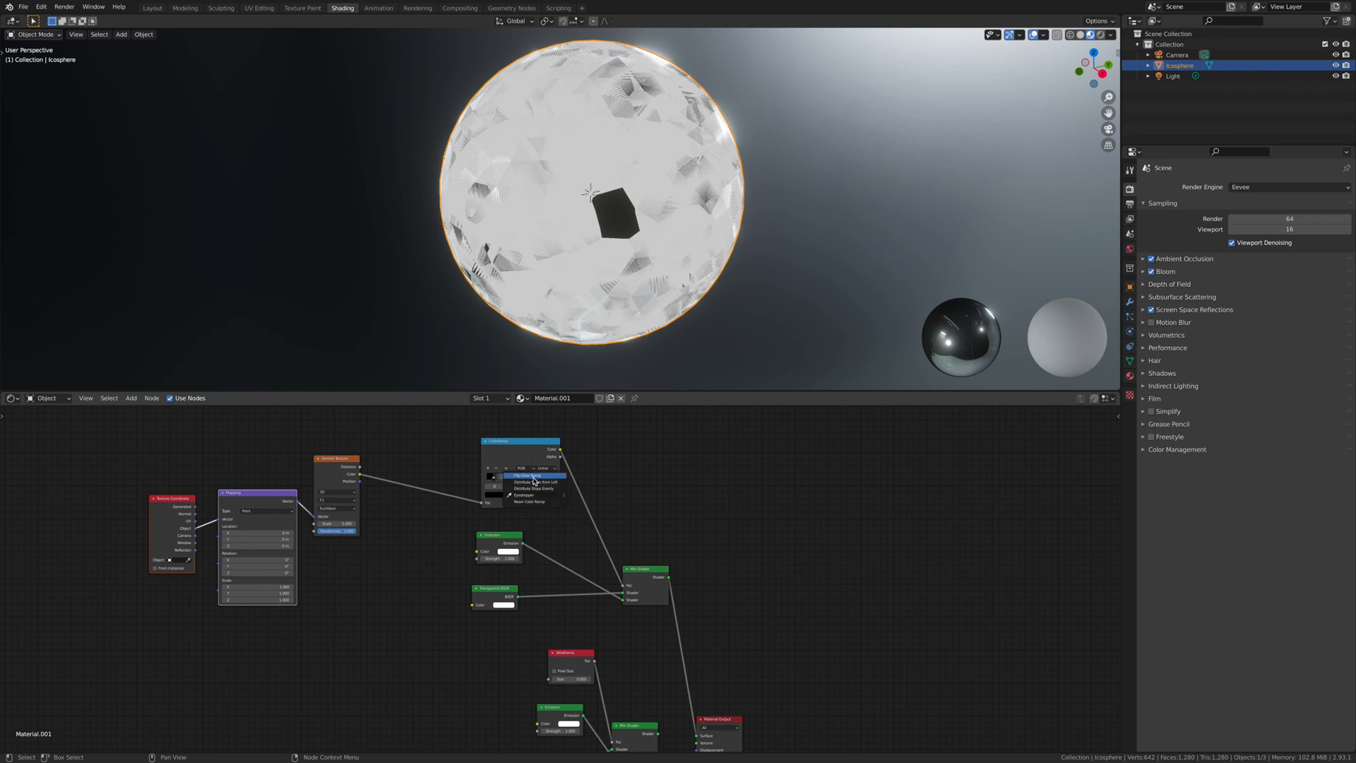
pyautogui.click(538, 477)
pyautogui.scroll(2, 409, 514)
pyautogui.moveTo(296, 527); pyautogui.dragTo(434, 527)
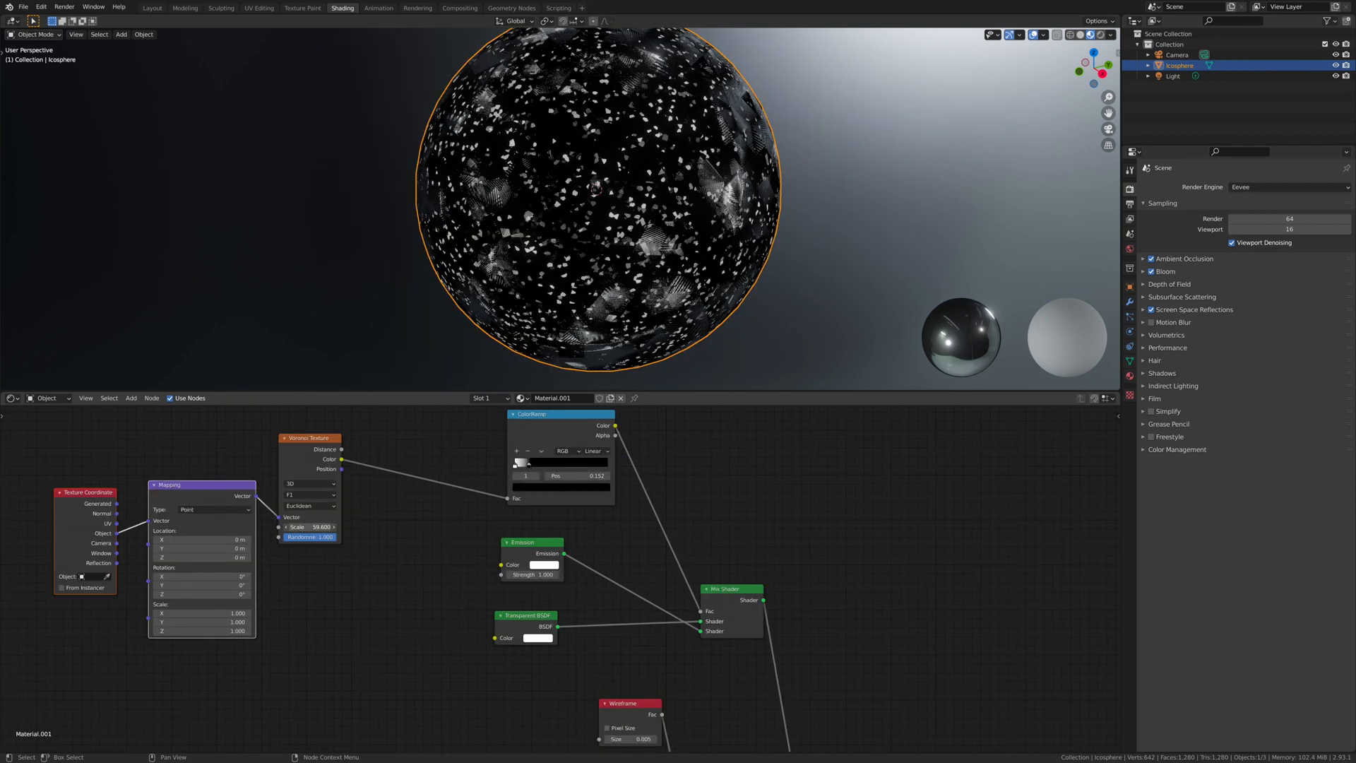
# - Reposition the Material Output node beside the Voronoi branch, leaving room in front of it for another shader
pyautogui.scroll(-3, 423, 526)
pyautogui.moveTo(623, 678); pyautogui.dragTo(614, 639)
pyautogui.scroll(3, 681, 635)
pyautogui.moveTo(680, 635); pyautogui.dragTo(776, 614, button='middle')
pyautogui.moveTo(722, 651); pyautogui.dragTo(778, 515)
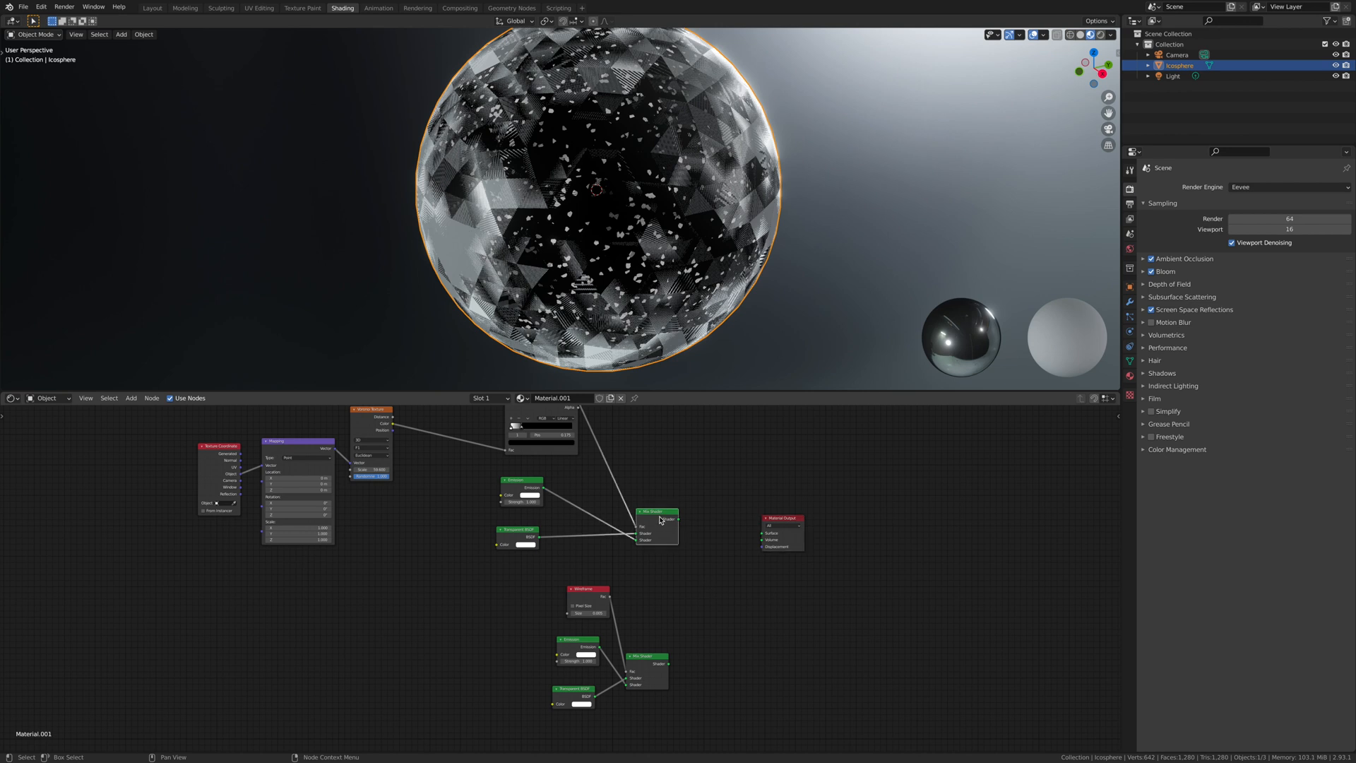
# - Duplicate the Mix Shader, blend the Voronoi and wireframe Mix Shaders in the copy, and feed it to the Material Output's Surface
pyautogui.hotkey('shift', 'd')
pyautogui.click(720, 479)
pyautogui.moveTo(678, 520); pyautogui.dragTo(697, 497)
pyautogui.moveTo(669, 664); pyautogui.dragTo(762, 533)
# - Add a Noise Texture using the Mapping node's Vector and connect its Color output to the final Mix Shader's Fac
pyautogui.moveTo(705, 563); pyautogui.dragTo(707, 622, button='middle')
pyautogui.scroll(2, 742, 600)
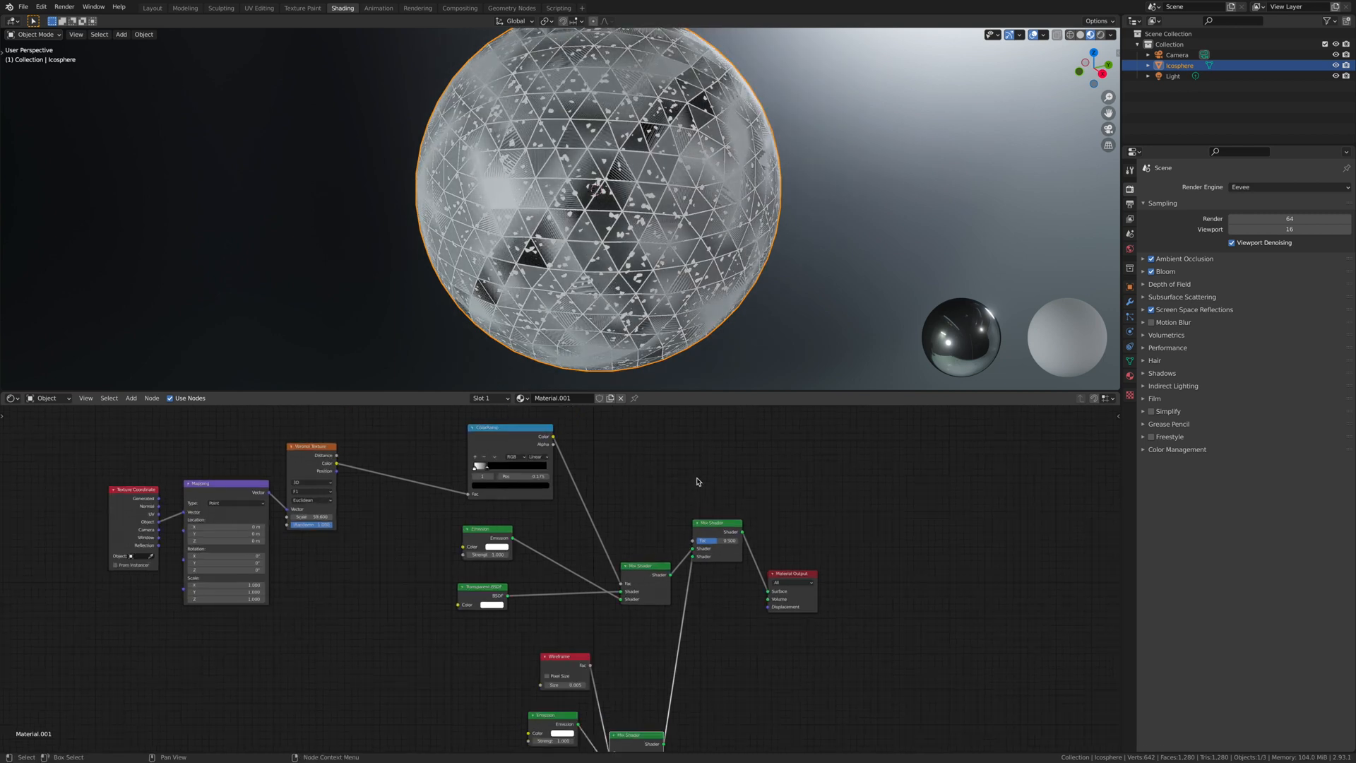
pyautogui.hotkey('shift', 'a')
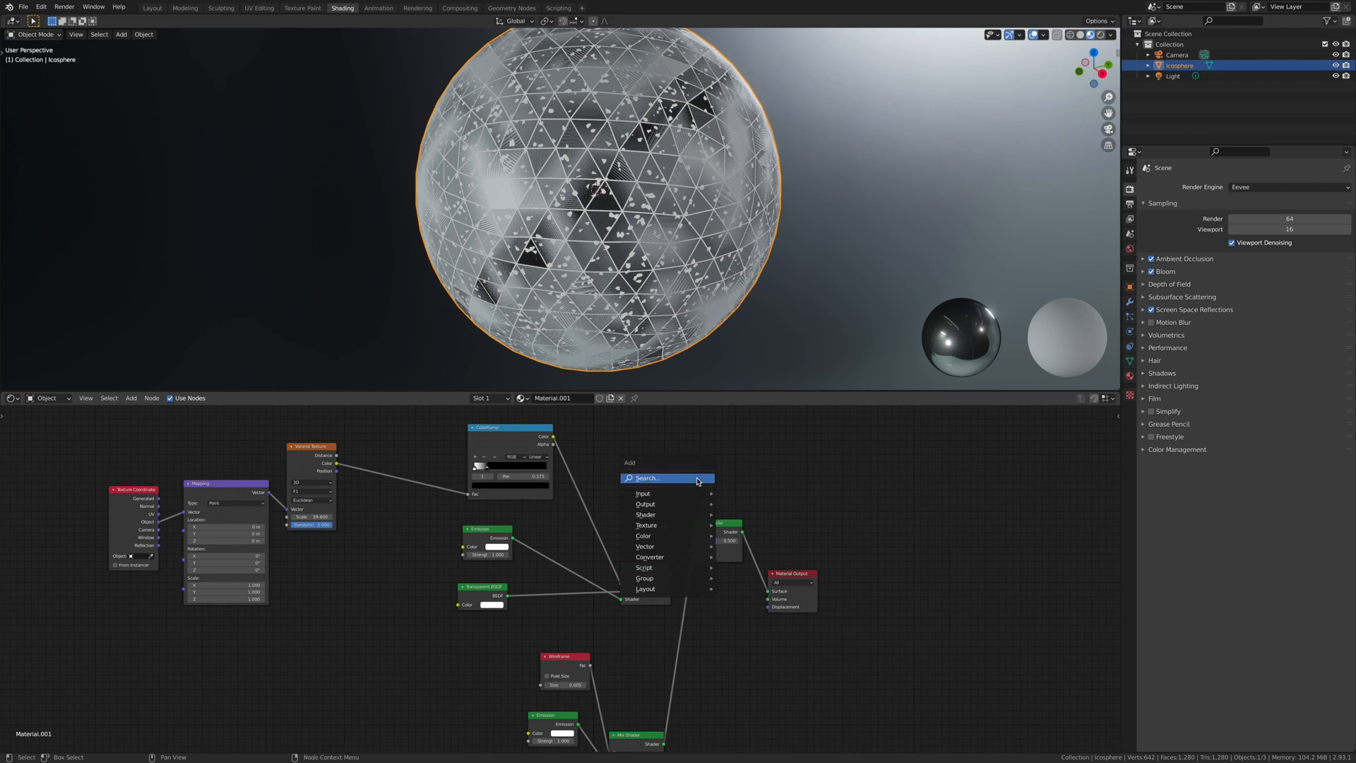
pyautogui.click(697, 478)
pyautogui.write('no')
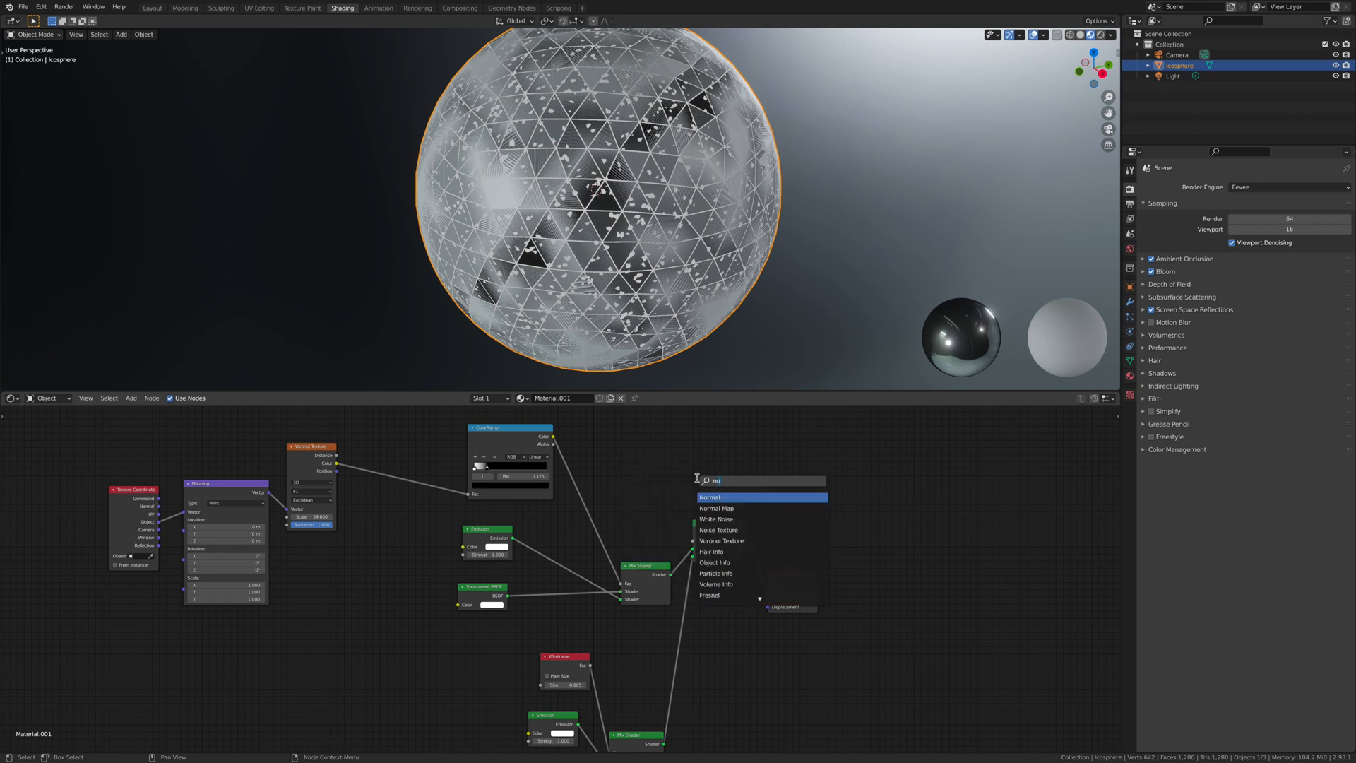
pyautogui.click(720, 529)
pyautogui.click(646, 480)
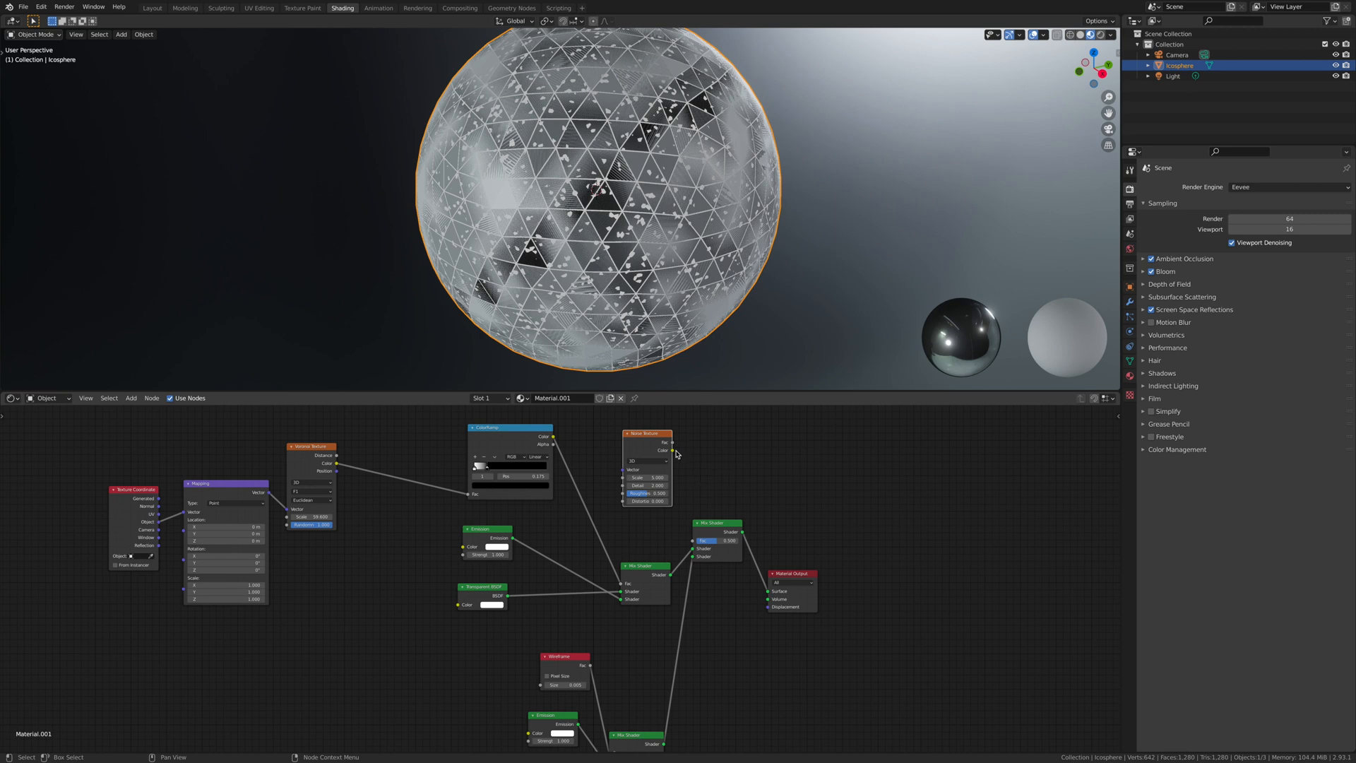
pyautogui.moveTo(673, 453)
pyautogui.mouseDown()
pyautogui.moveTo(720, 477)
pyautogui.moveTo(696, 555)
pyautogui.moveTo(694, 542)
pyautogui.mouseUp()
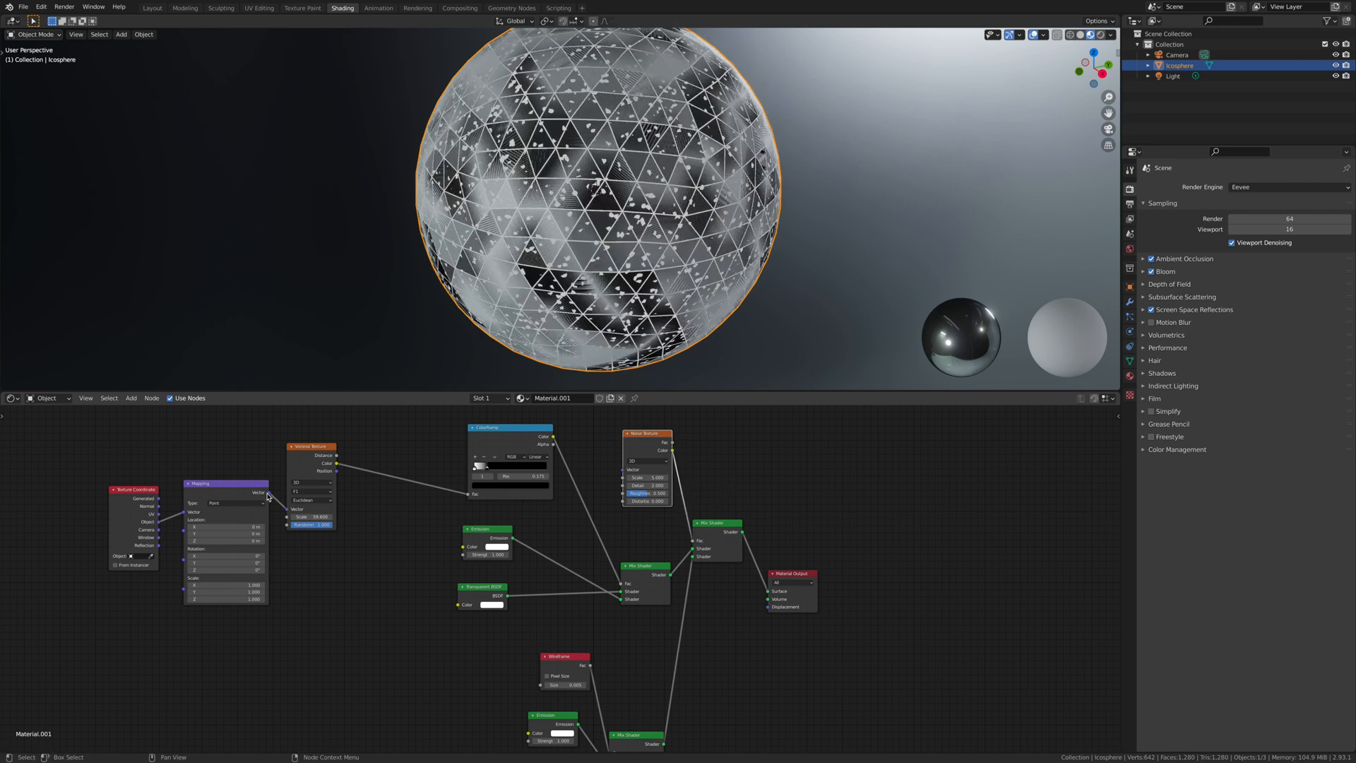
pyautogui.moveTo(269, 493)
pyautogui.mouseDown()
pyautogui.moveTo(403, 531)
pyautogui.moveTo(604, 492)
pyautogui.moveTo(624, 471)
pyautogui.mouseUp()
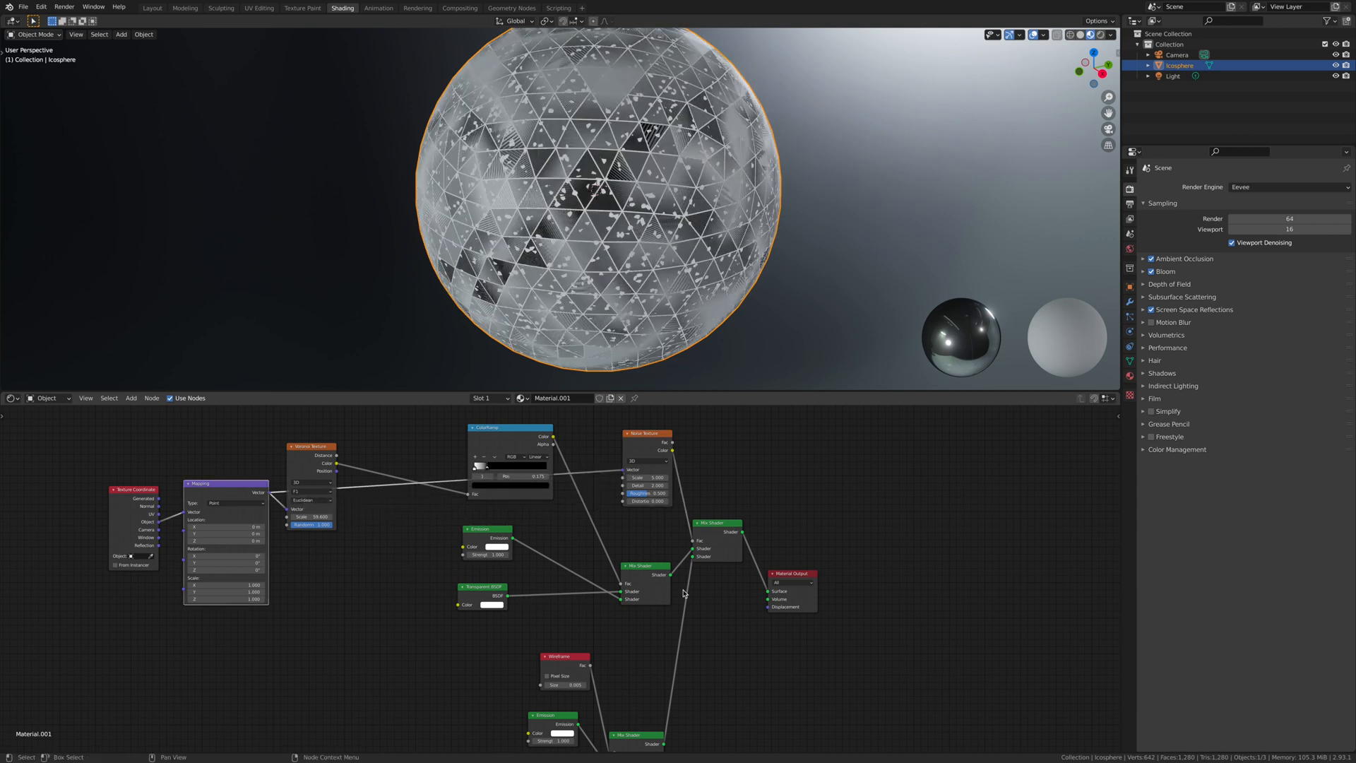
# - Insert a ColorRamp between the Noise Texture and the final Mix Shader's Fac, with its black and white stops close together
pyautogui.hotkey('shift', 'a')
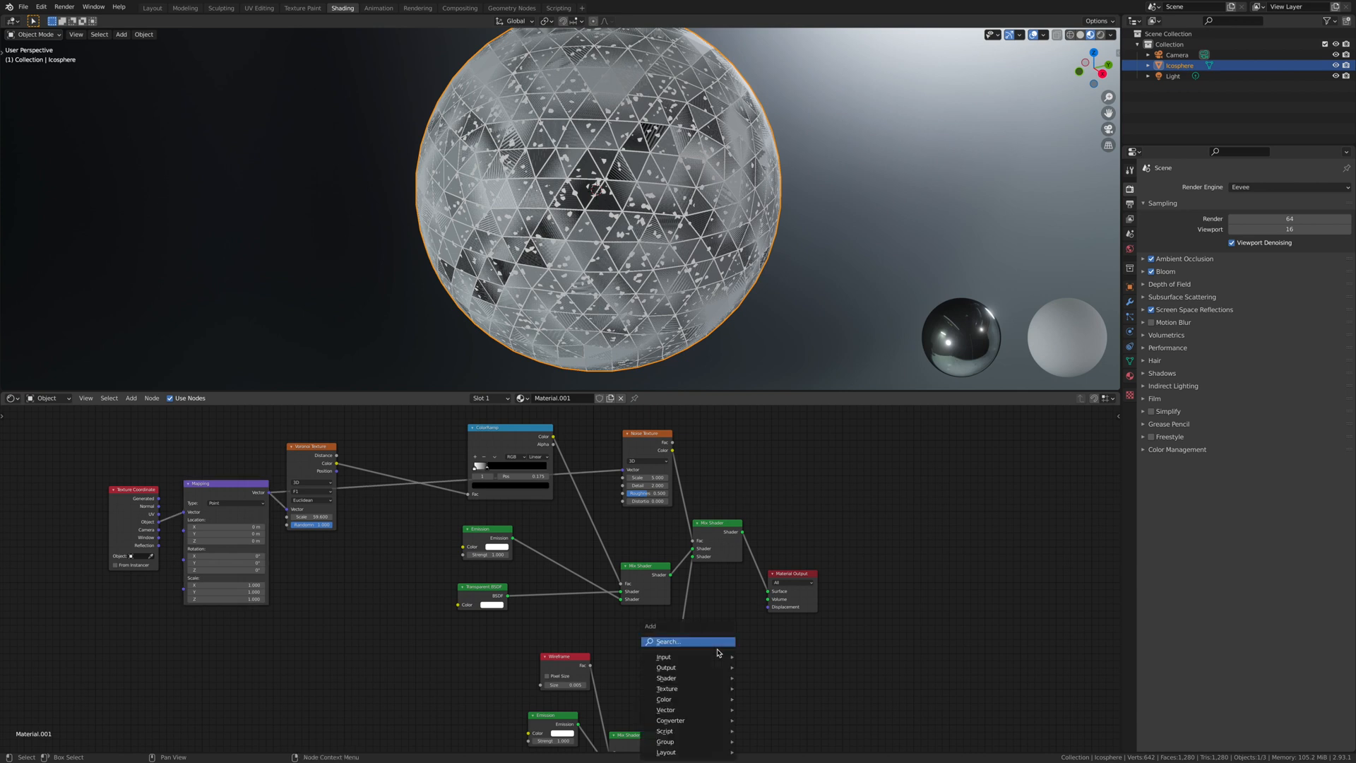
pyautogui.click(717, 648)
pyautogui.write('colo')
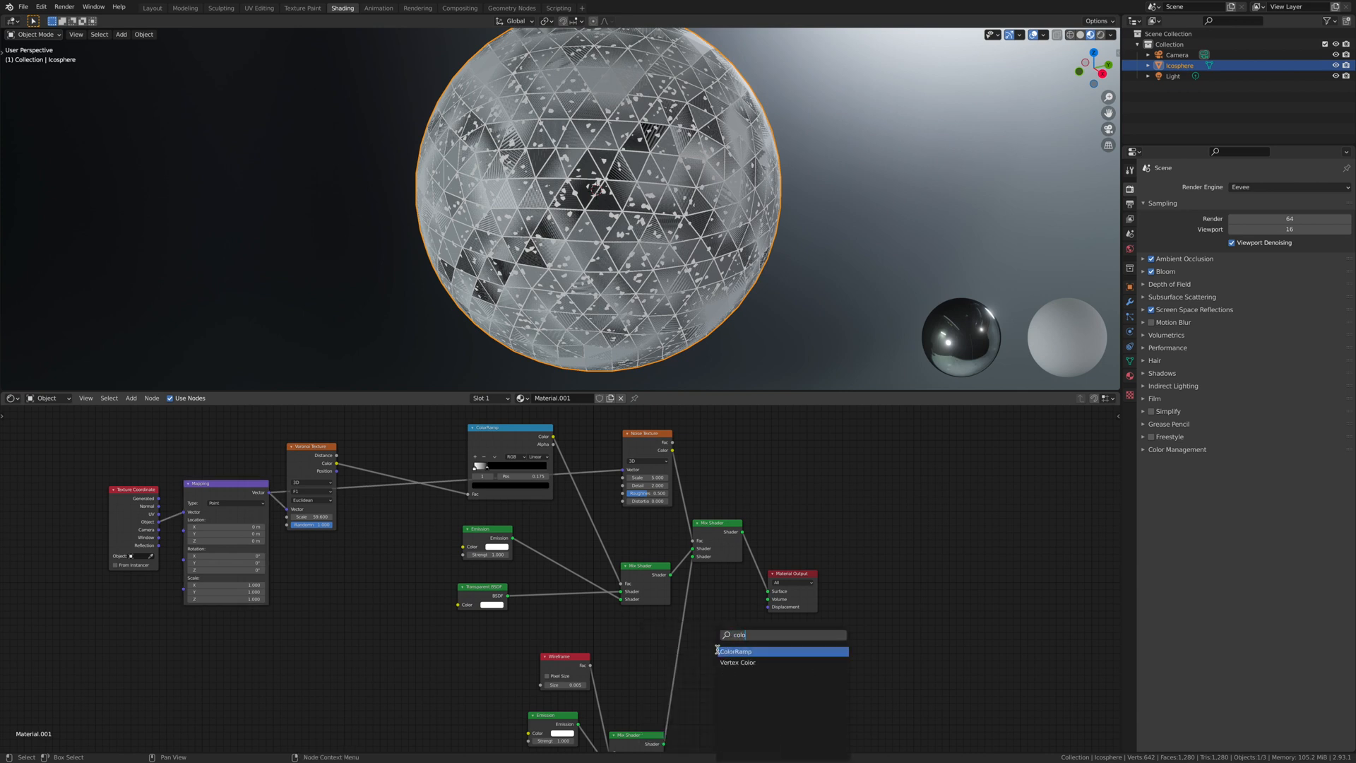
pyautogui.click(742, 650)
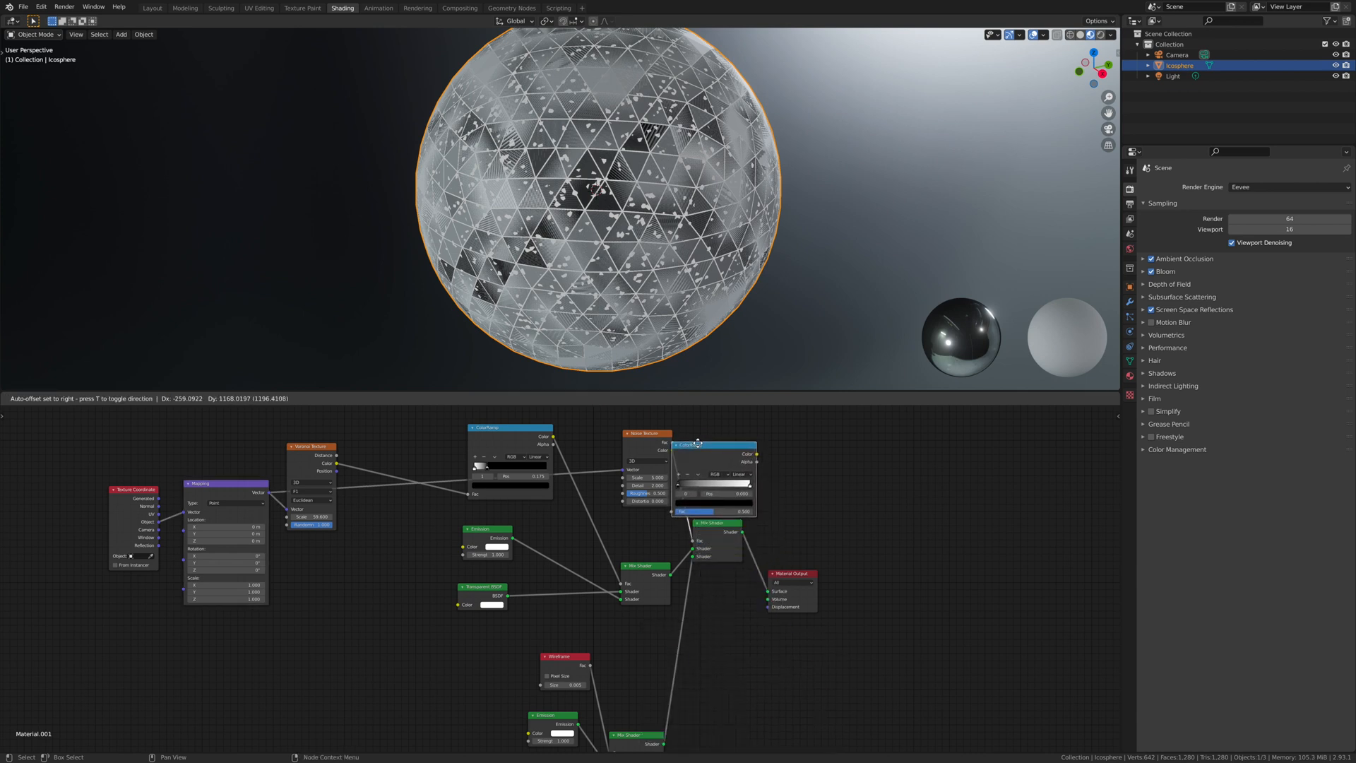
pyautogui.click(728, 443)
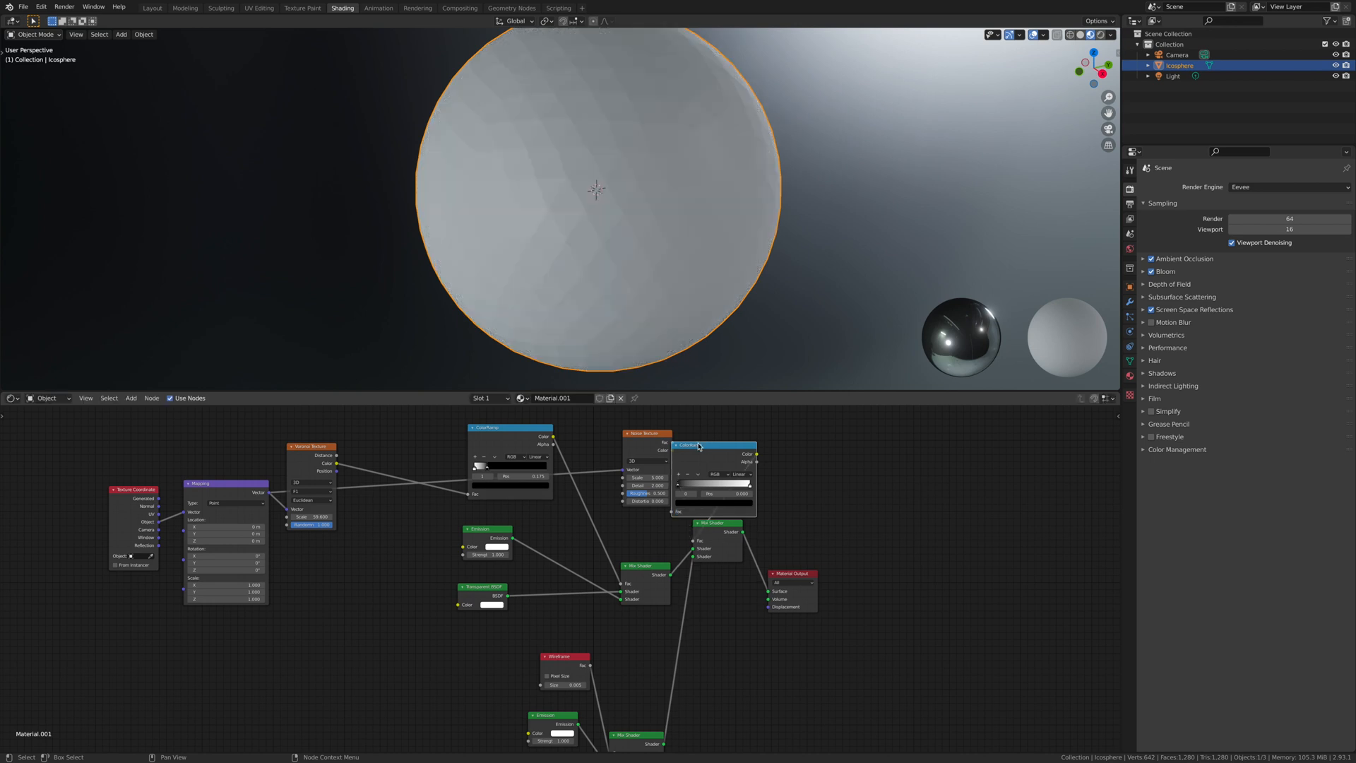
pyautogui.moveTo(725, 516); pyautogui.dragTo(696, 560, button='middle')
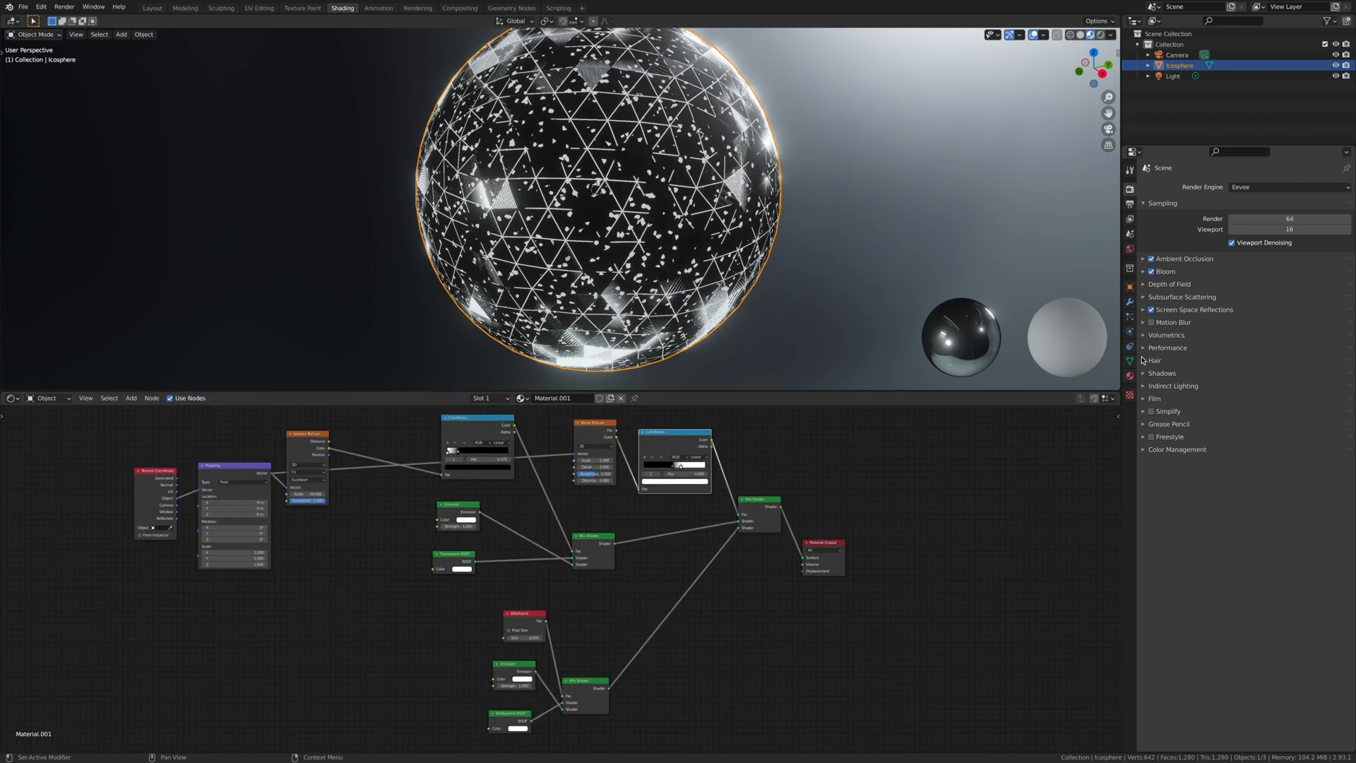
# - Set the material's Blend Mode to Alpha Clip
pyautogui.click(1129, 376)
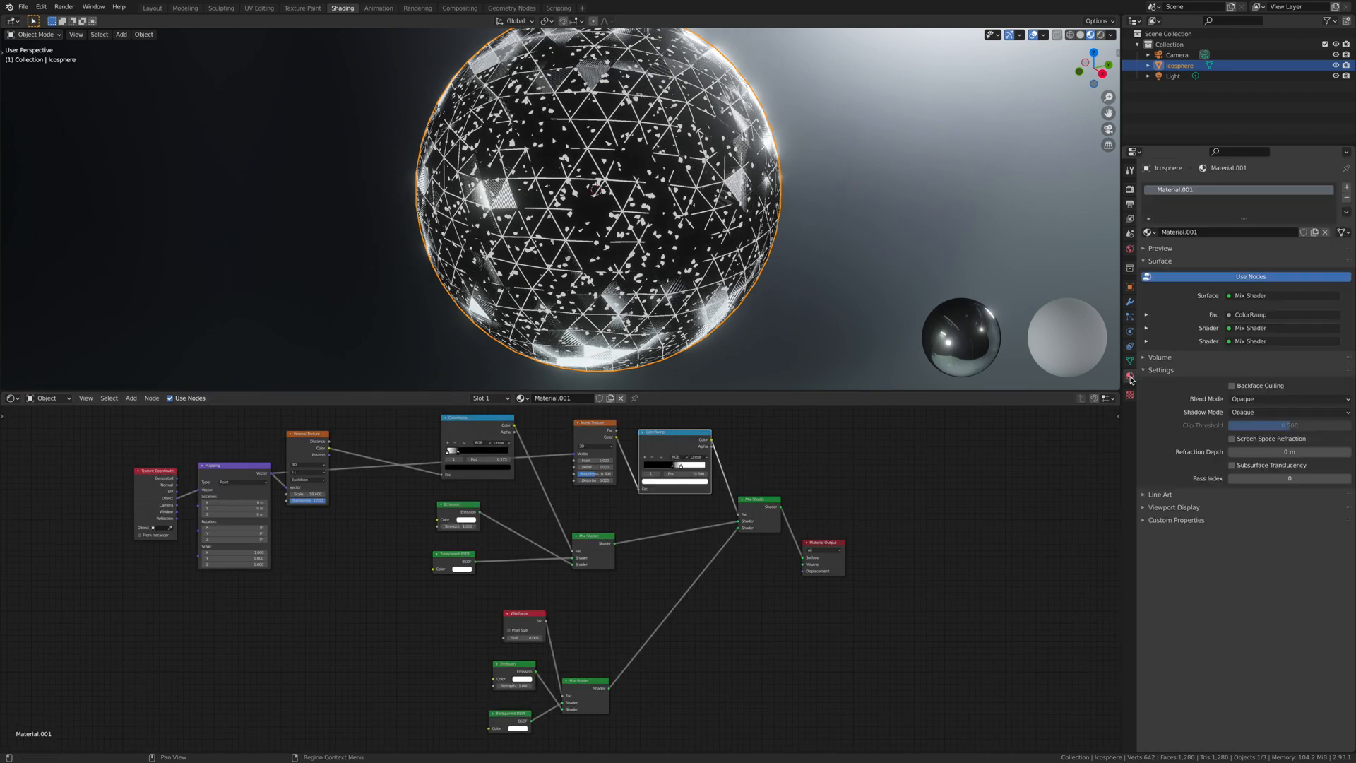
pyautogui.click(1241, 403)
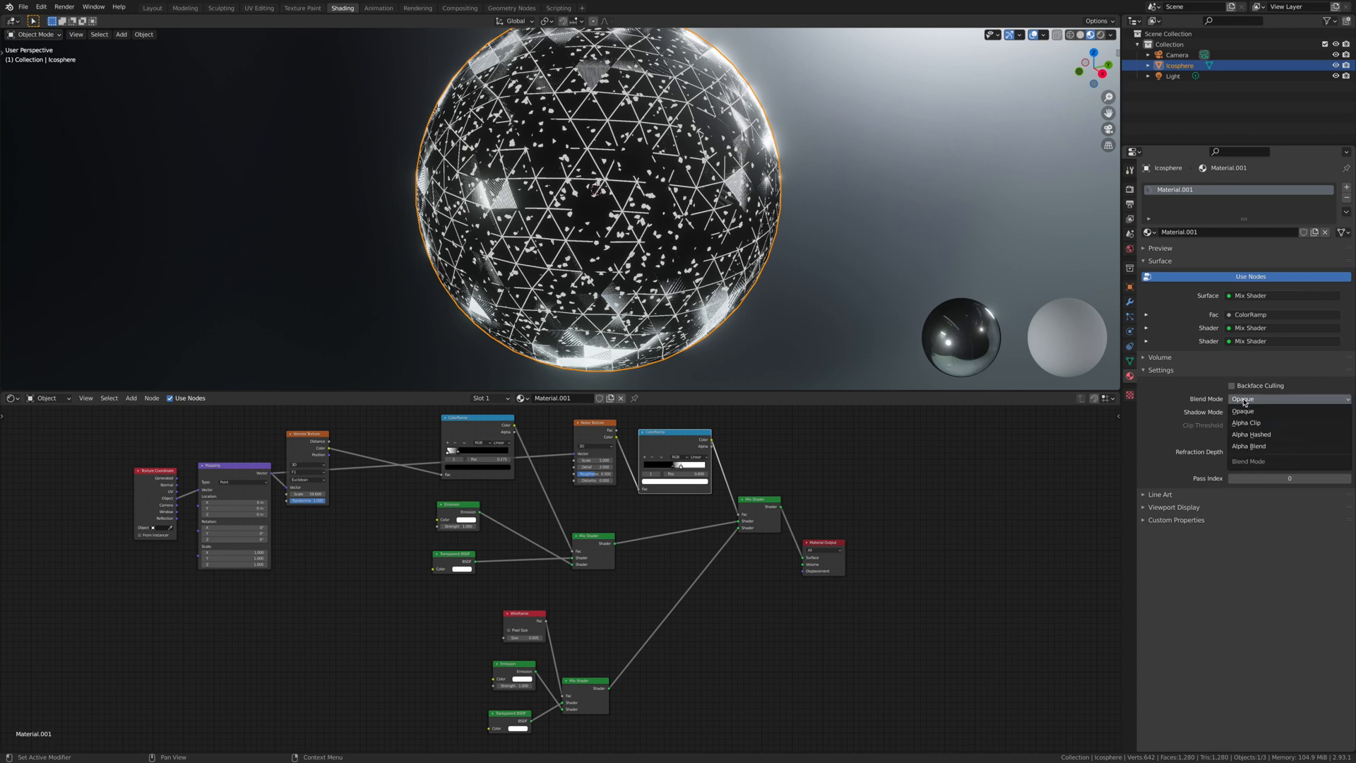
pyautogui.click(1276, 422)
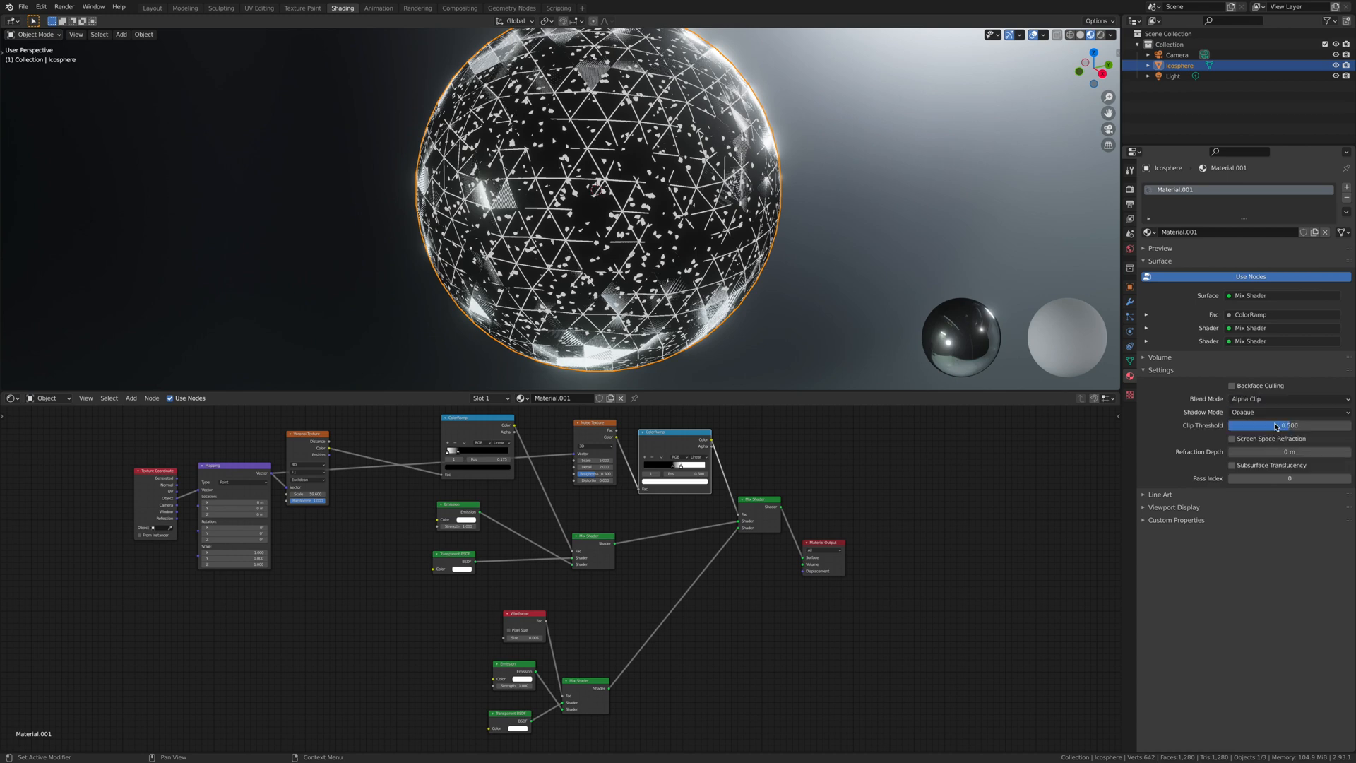
# - Adjust the noise ColorRamp's white stop to about 0.575, checking the sphere from several angles
pyautogui.moveTo(783, 310); pyautogui.dragTo(727, 360, button='middle')
pyautogui.moveTo(680, 466); pyautogui.dragTo(675, 466)
pyautogui.moveTo(557, 211); pyautogui.dragTo(548, 219, button='middle')
pyautogui.moveTo(563, 243); pyautogui.dragTo(569, 253, button='middle')
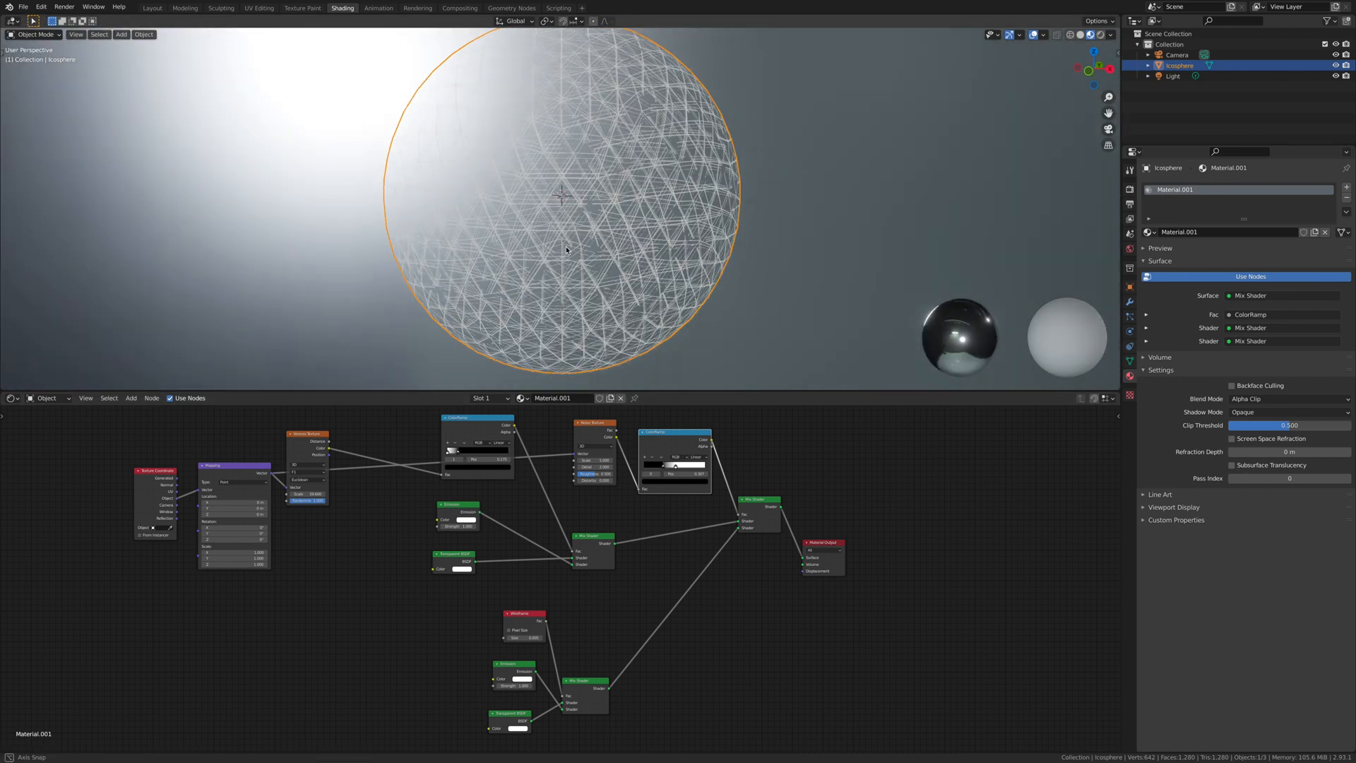
pyautogui.click(1097, 72)
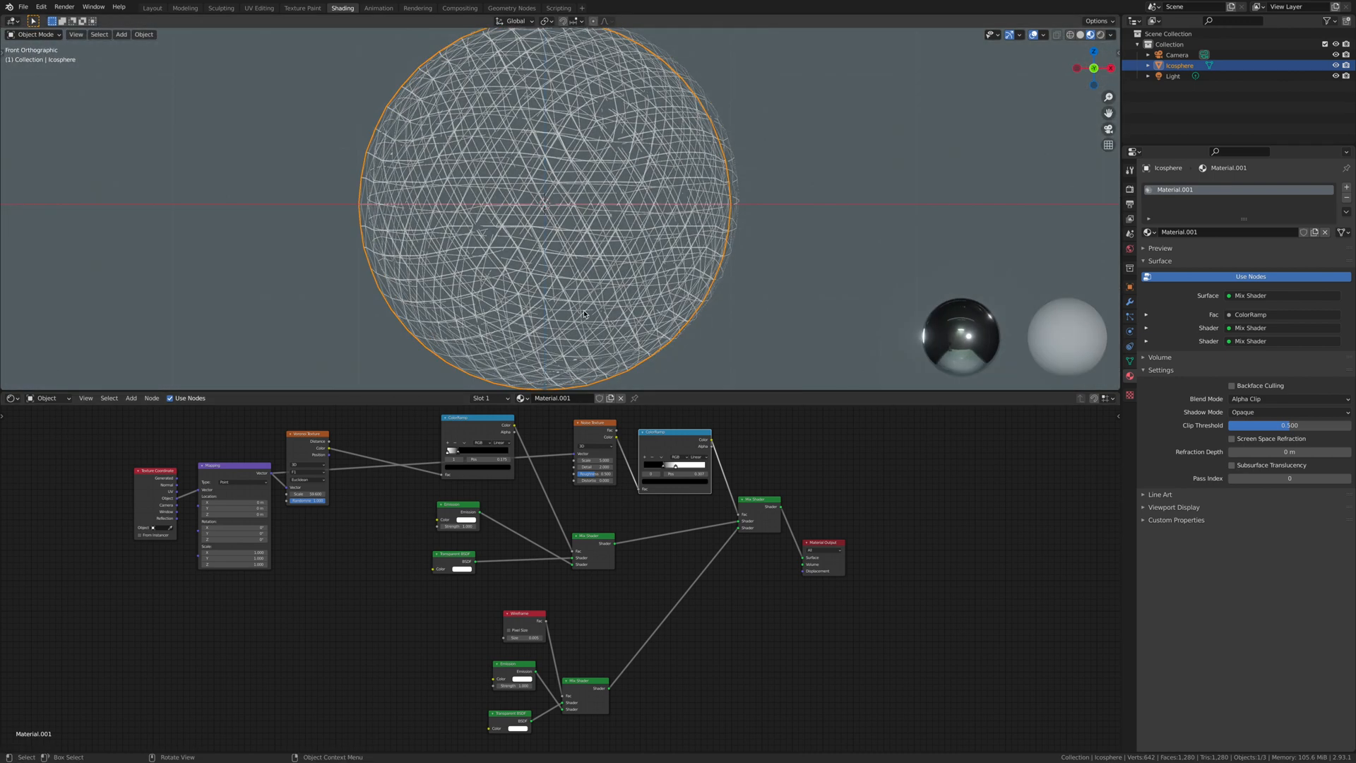
pyautogui.click(678, 466)
pyautogui.moveTo(680, 469); pyautogui.dragTo(678, 466)
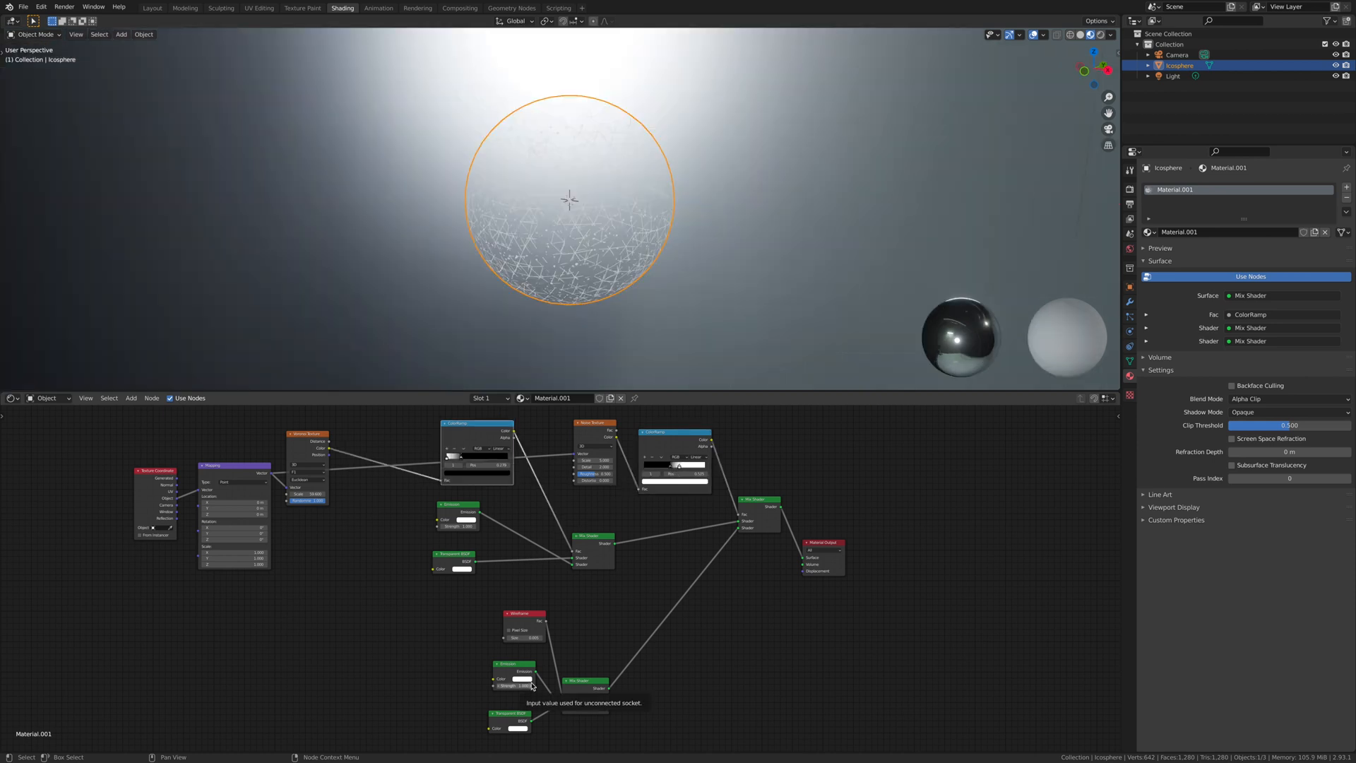
# - Try a blue color on the wireframe branch's Emission node and undo it
pyautogui.click(522, 680)
pyautogui.click(551, 594)
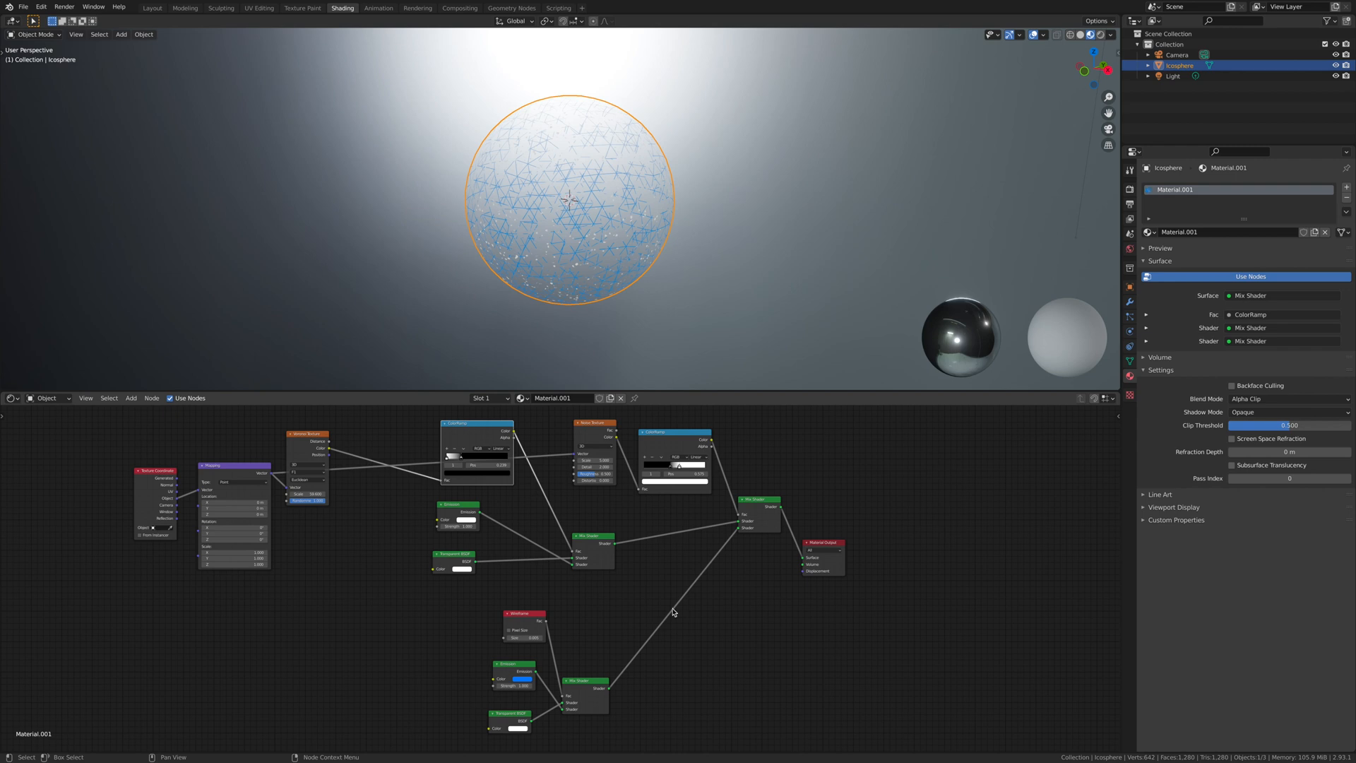
pyautogui.hotkey('ctrl', 'z')
# - Change the Voronoi branch's Emission color to a bright blue, about hex 14A2FF
pyautogui.scroll(2, 557, 573)
pyautogui.moveTo(460, 514); pyautogui.dragTo(523, 548, button='middle')
pyautogui.click(485, 526)
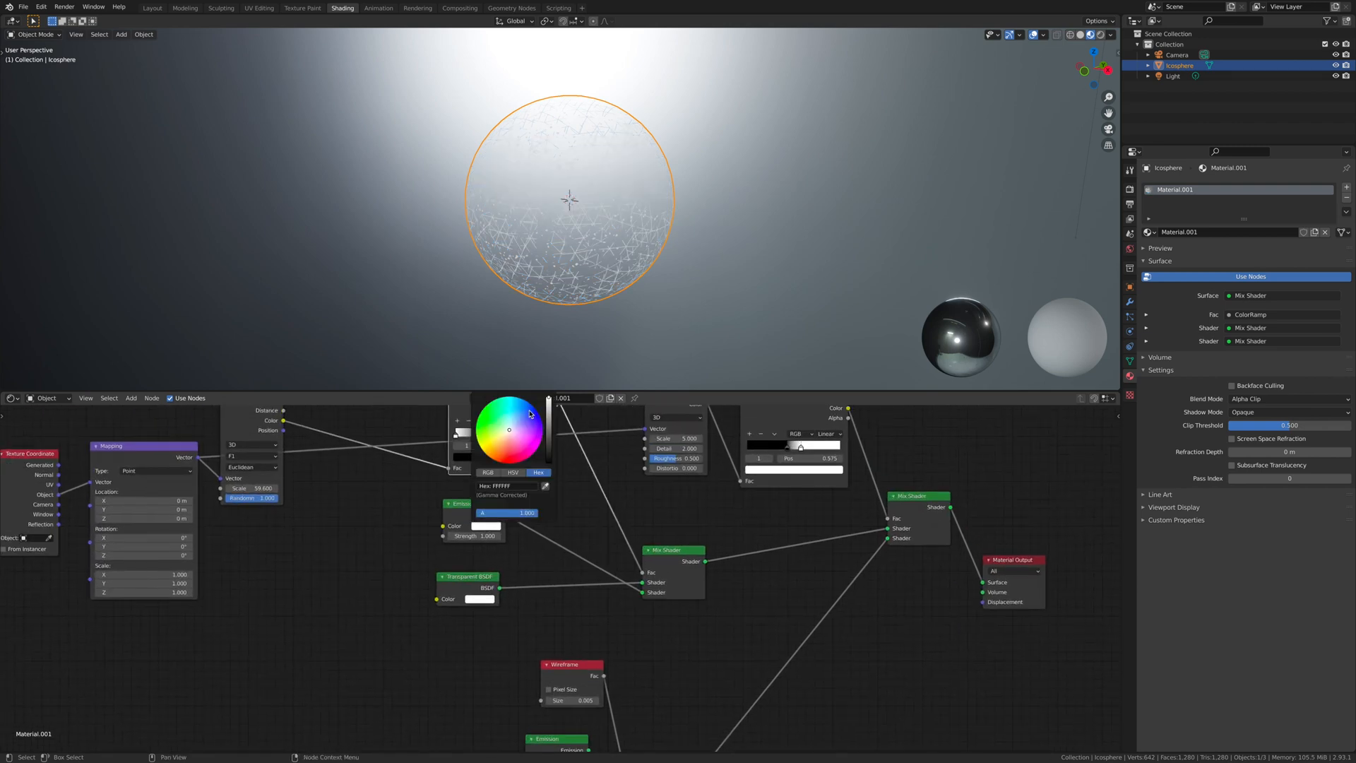
pyautogui.click(485, 526)
pyautogui.click(517, 411)
pyautogui.moveTo(518, 410); pyautogui.dragTo(522, 400)
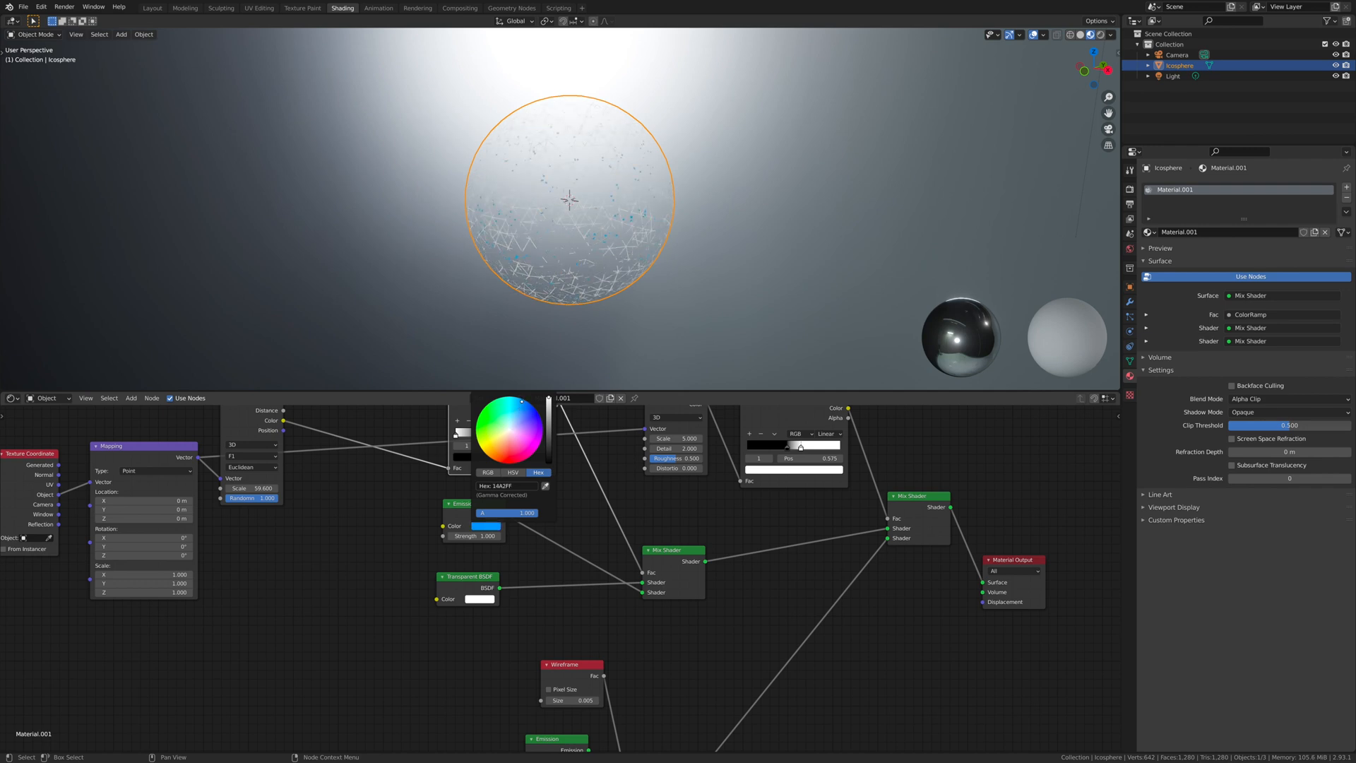
# - Copy the hex color 029AFF from the Voronoi branch's Emission node and apply it to the wireframe branch's Emission color
pyautogui.moveTo(508, 486); pyautogui.dragTo(527, 572, button='middle')
pyautogui.scroll(2, 400, 566)
pyautogui.moveTo(341, 565); pyautogui.dragTo(478, 581, button='middle')
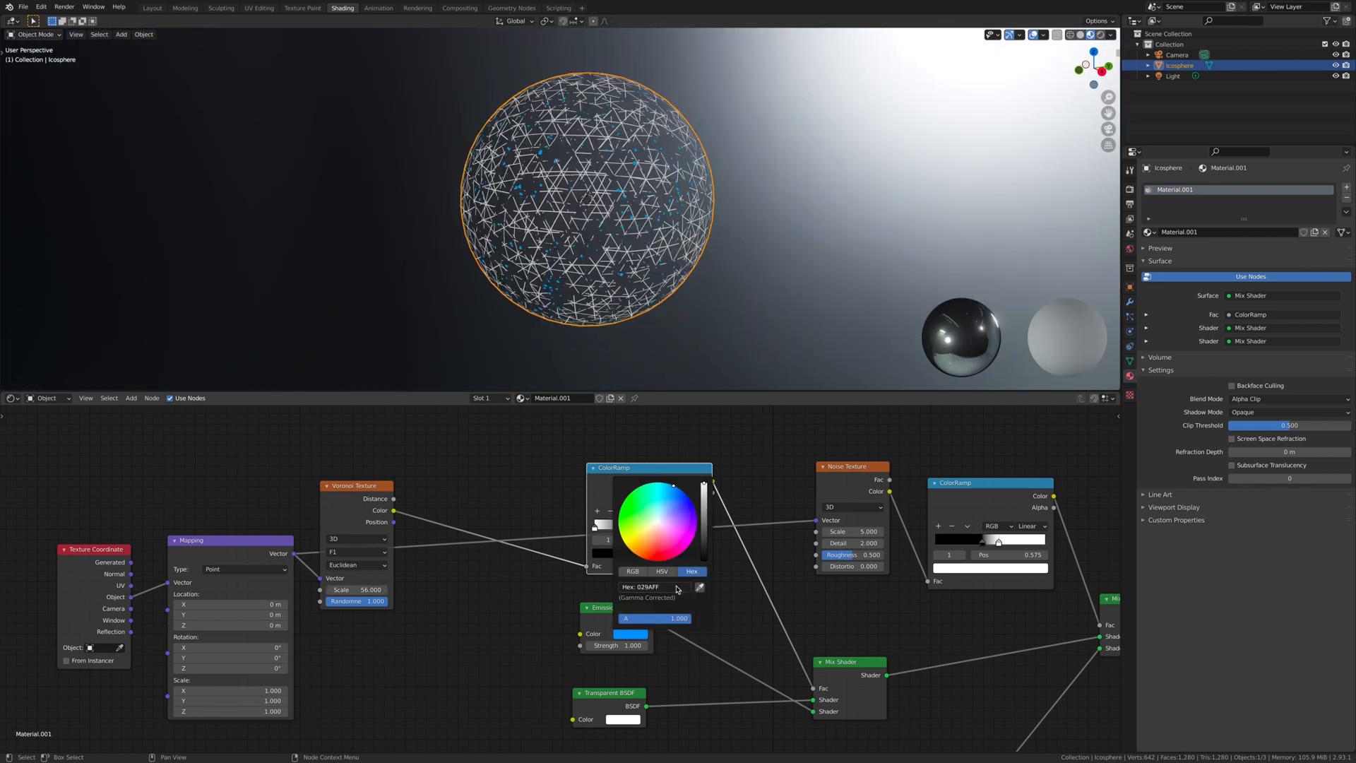
pyautogui.click(677, 588)
pyautogui.hotkey('ctrl', 'c')
pyautogui.click(612, 713)
pyautogui.scroll(-1, 675, 667)
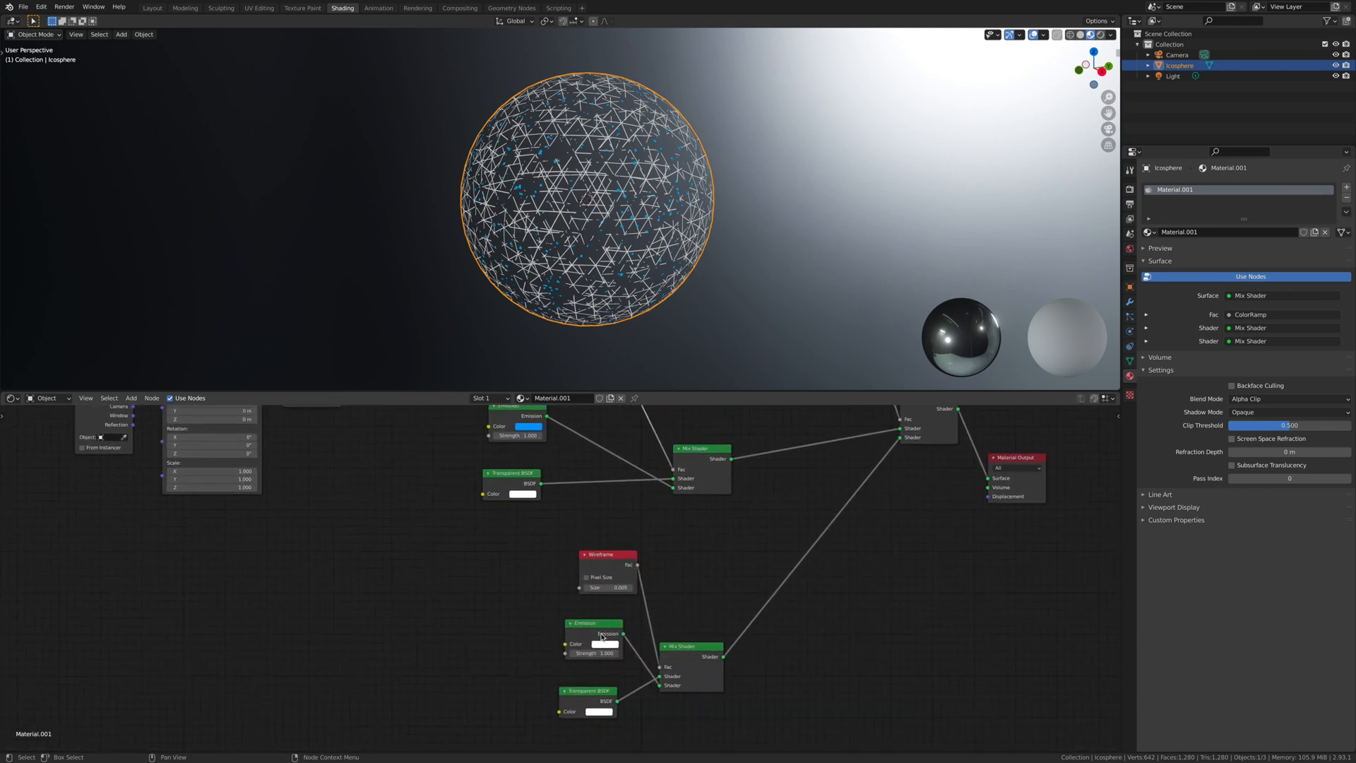
pyautogui.scroll(2, 612, 673)
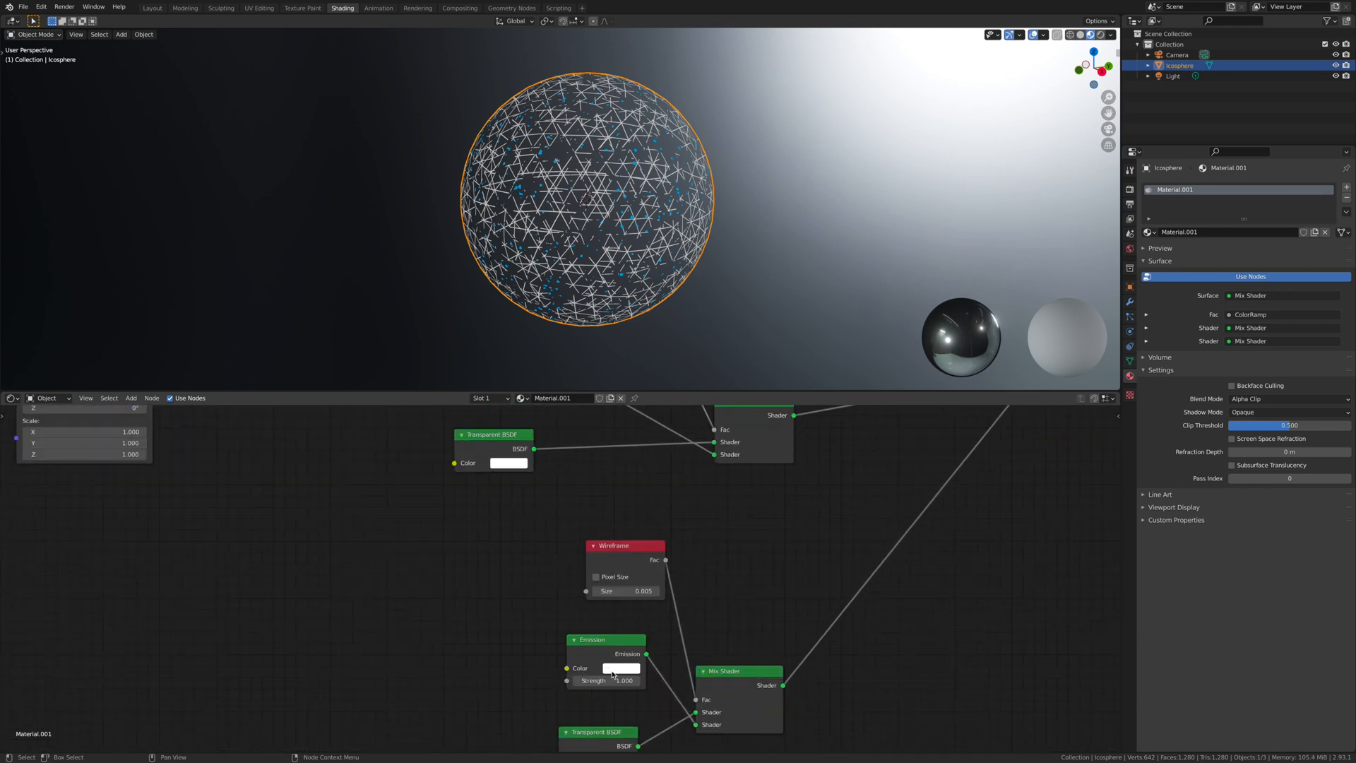
pyautogui.click(611, 673)
pyautogui.click(672, 617)
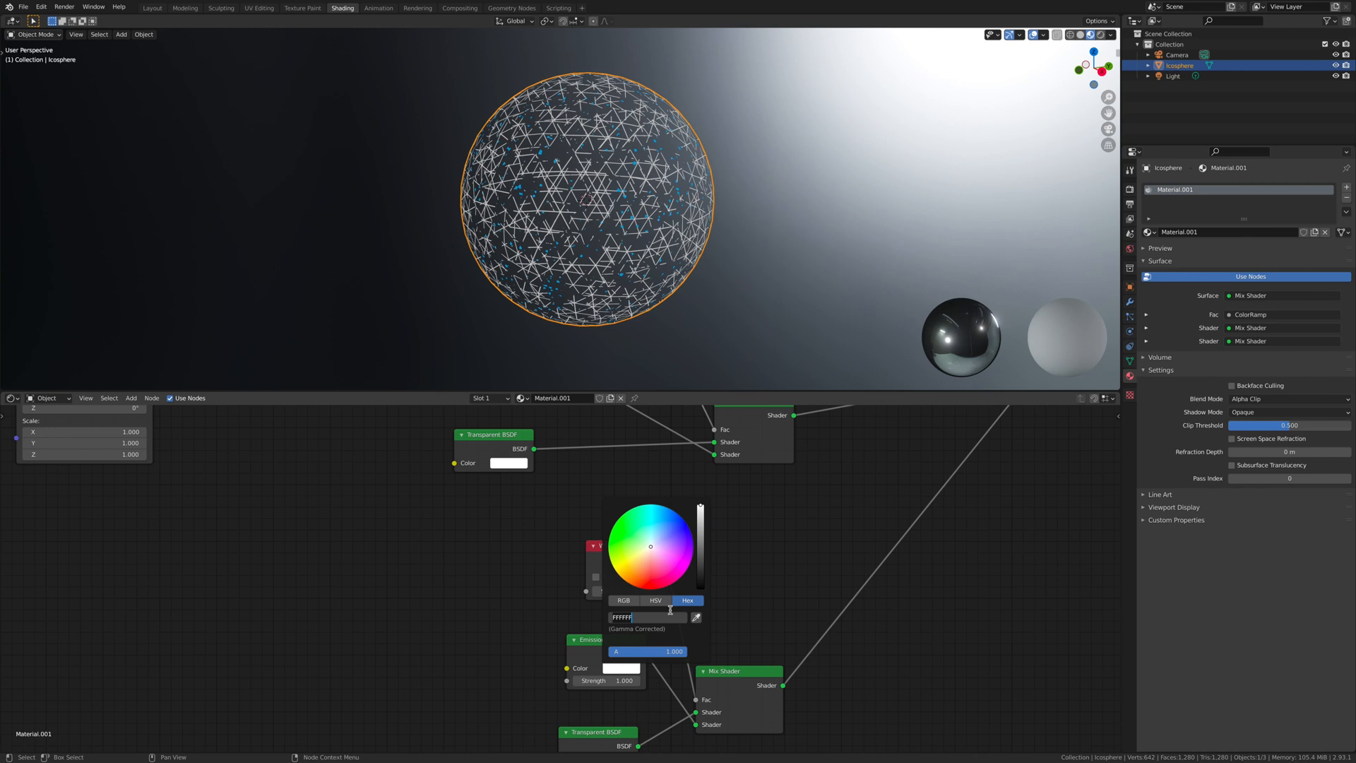
pyautogui.hotkey('ctrl', 'v')
pyautogui.press('Return')
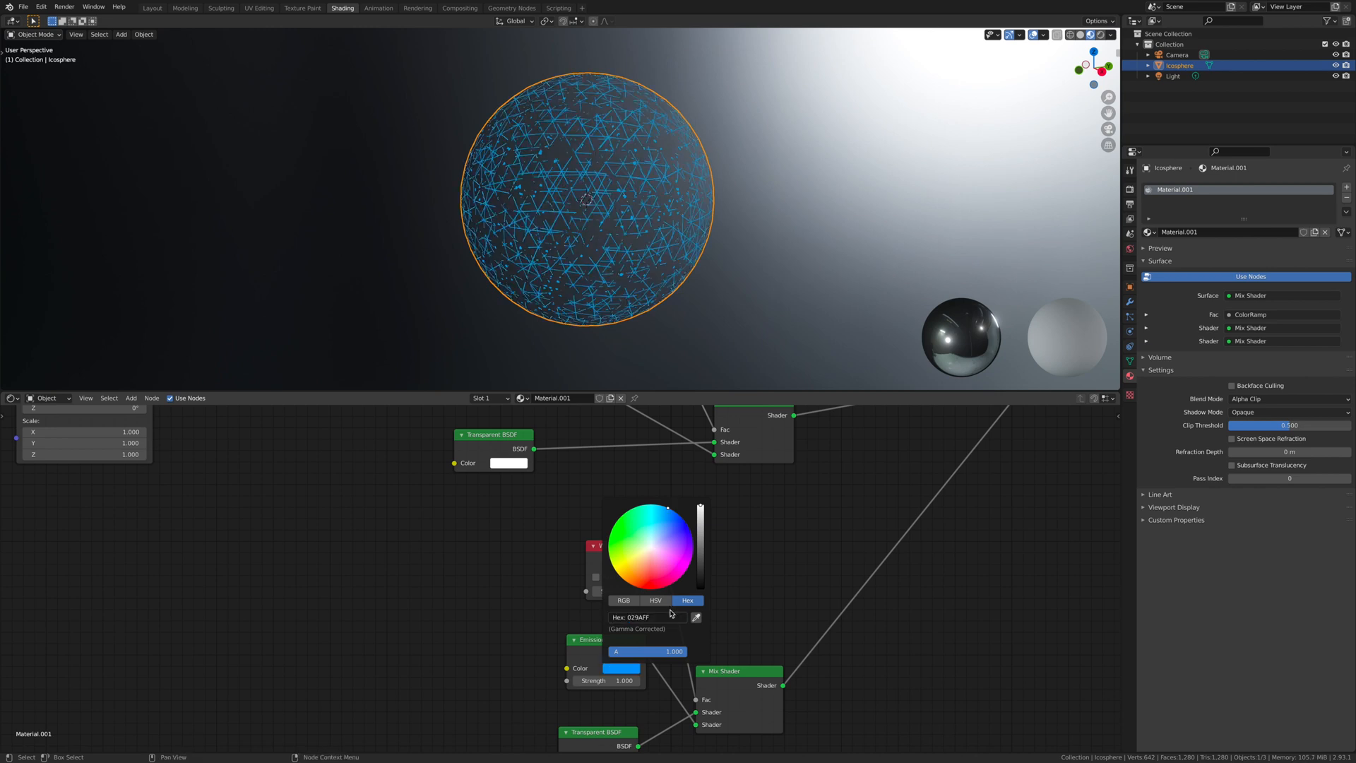
# - Set the Strength of the Voronoi branch's Emission node to 2
pyautogui.moveTo(484, 543); pyautogui.dragTo(560, 615, button='middle')
pyautogui.doubleClick(601, 454)
pyautogui.write('1.0')
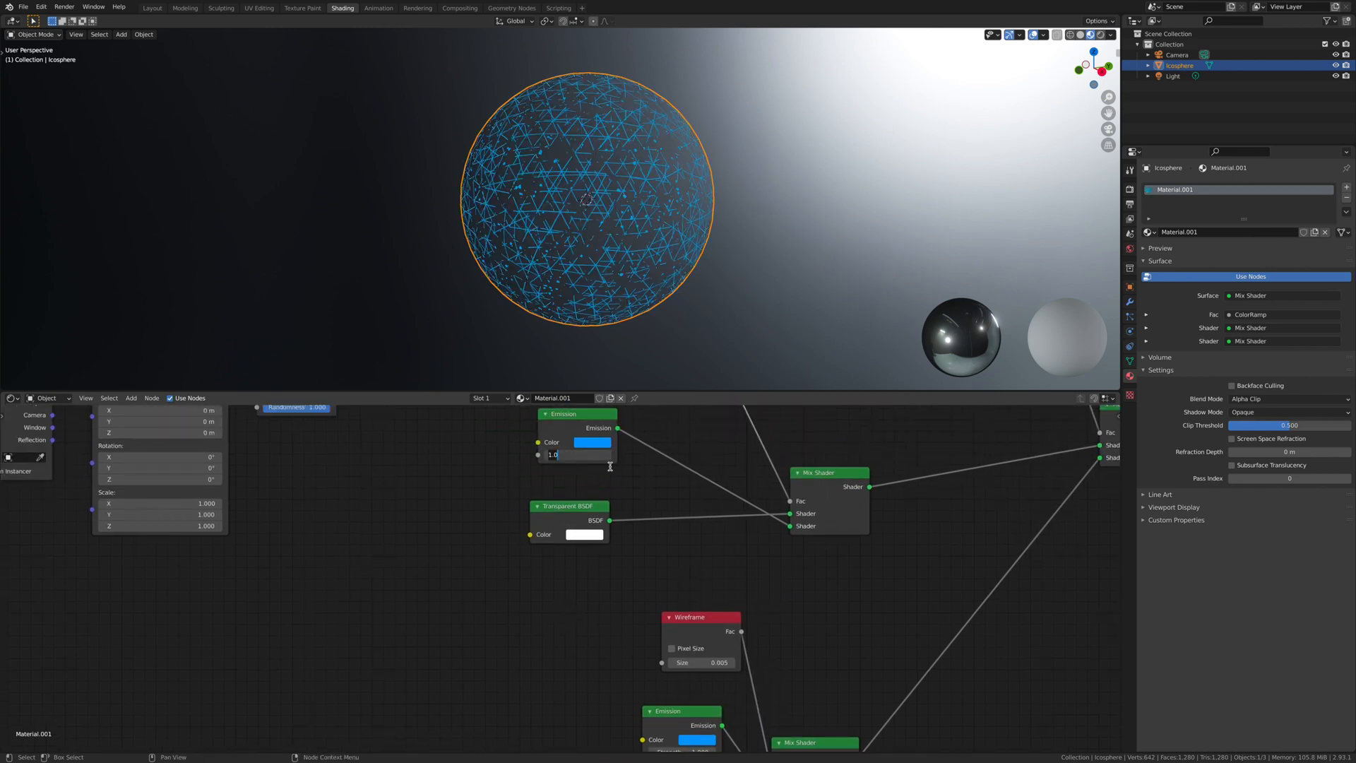
pyautogui.press('BackSpace')
pyautogui.press('BackSpace')
pyautogui.press('BackSpace')
pyautogui.write('2')
pyautogui.press('Return')
# - Raise the Strength of the wireframe branch's Emission node
pyautogui.moveTo(584, 632); pyautogui.dragTo(581, 591, button='middle')
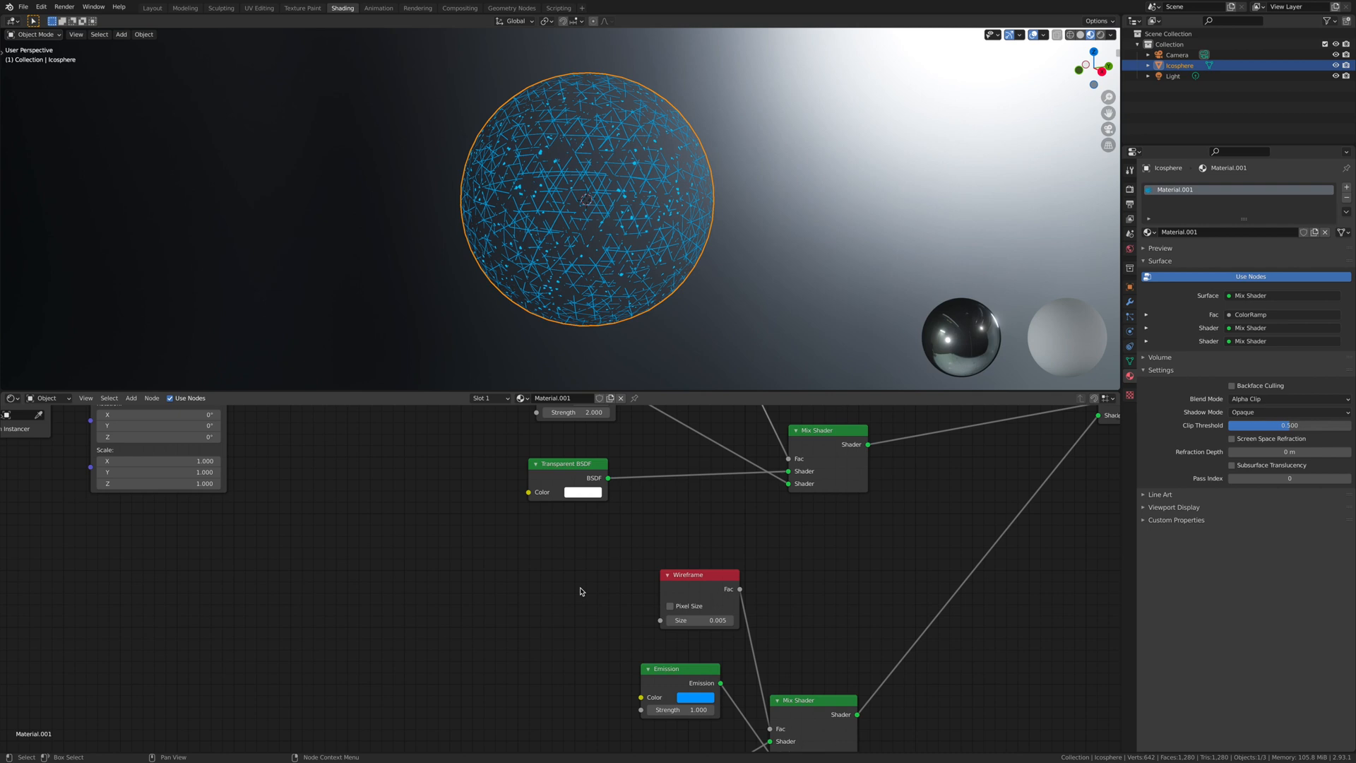
pyautogui.scroll(-3, 583, 610)
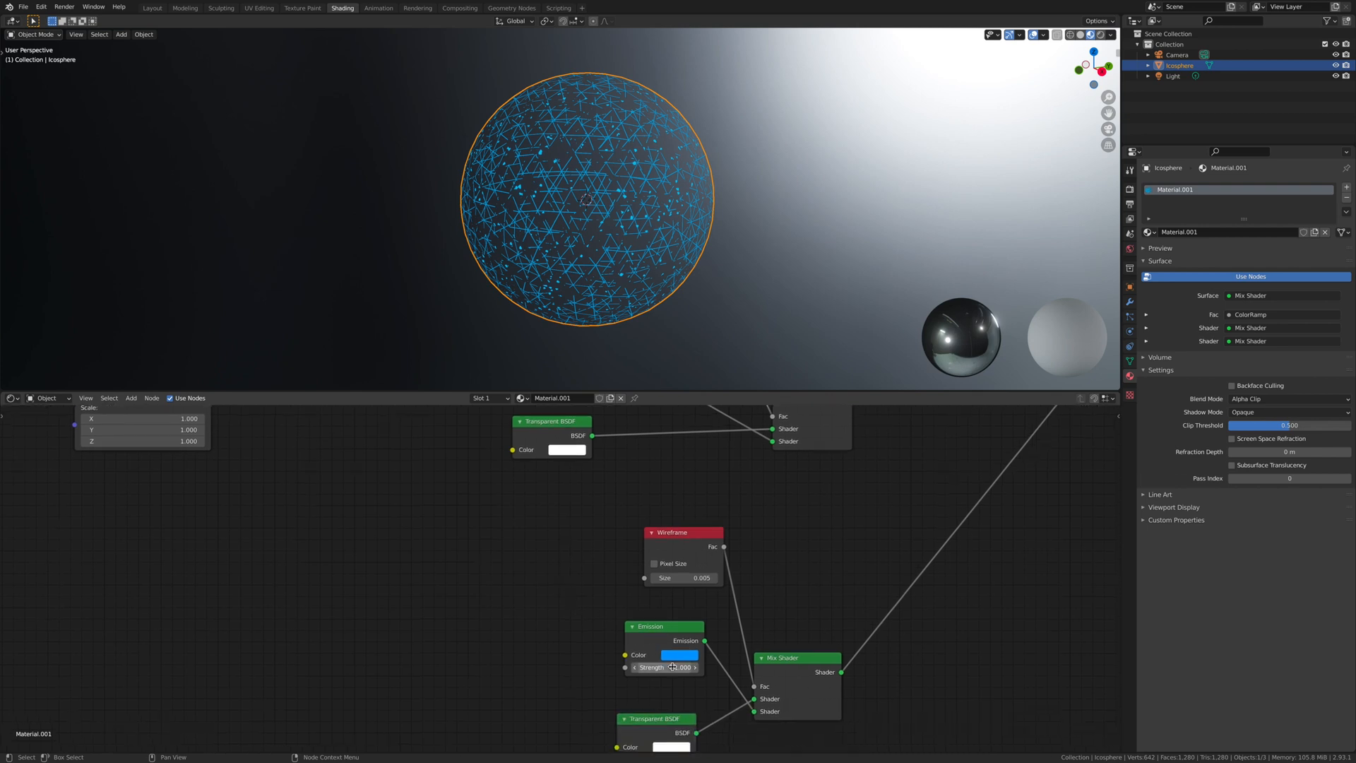
pyautogui.click(672, 667)
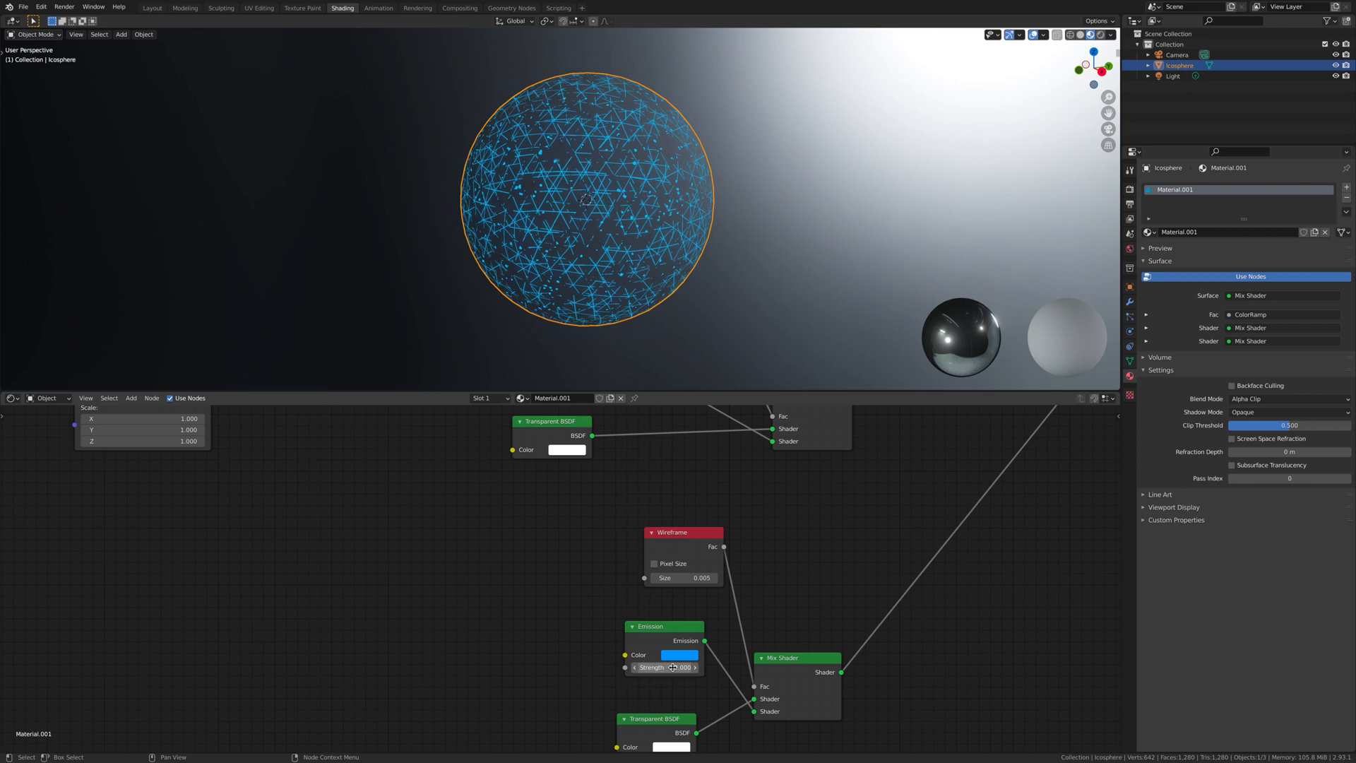
pyautogui.press('Return')
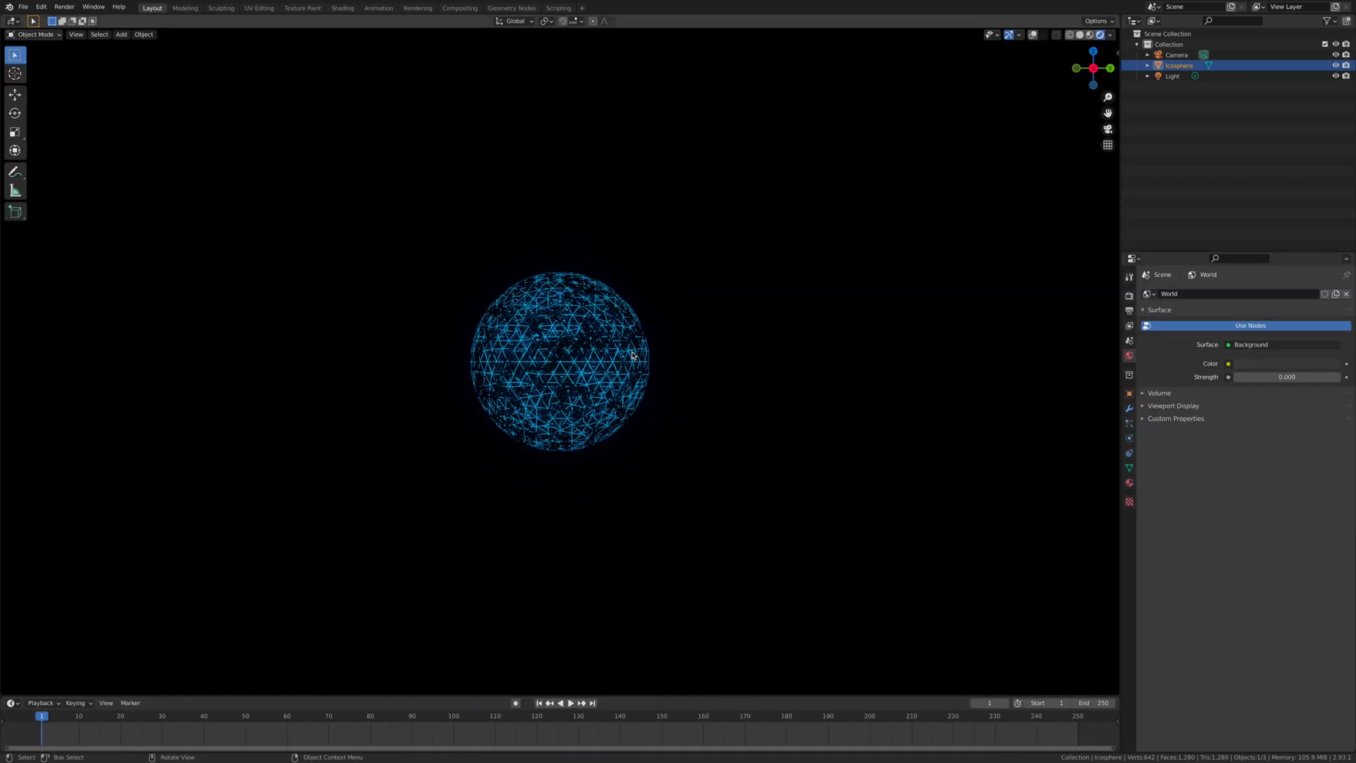
pyautogui.moveTo(620, 360); pyautogui.dragTo(668, 351, button='middle')
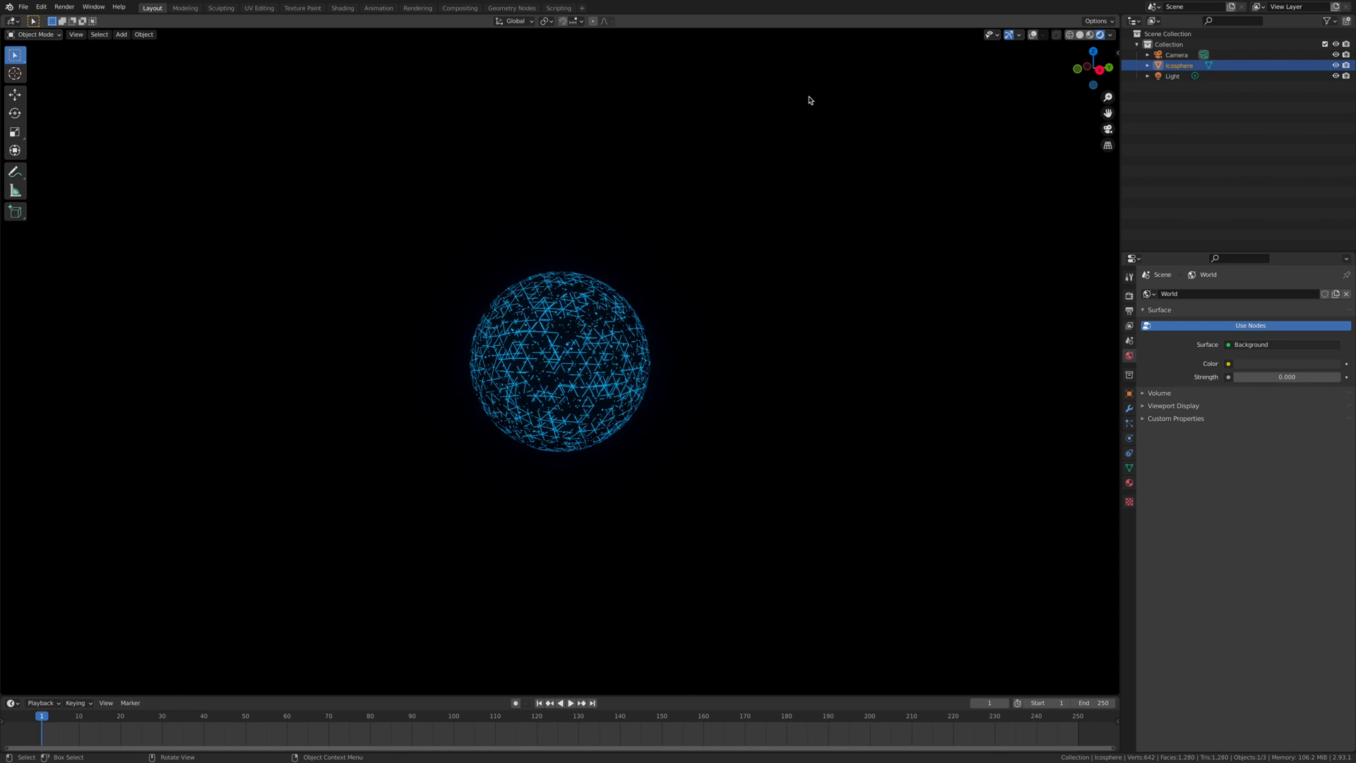
pyautogui.moveTo(1167, 10)
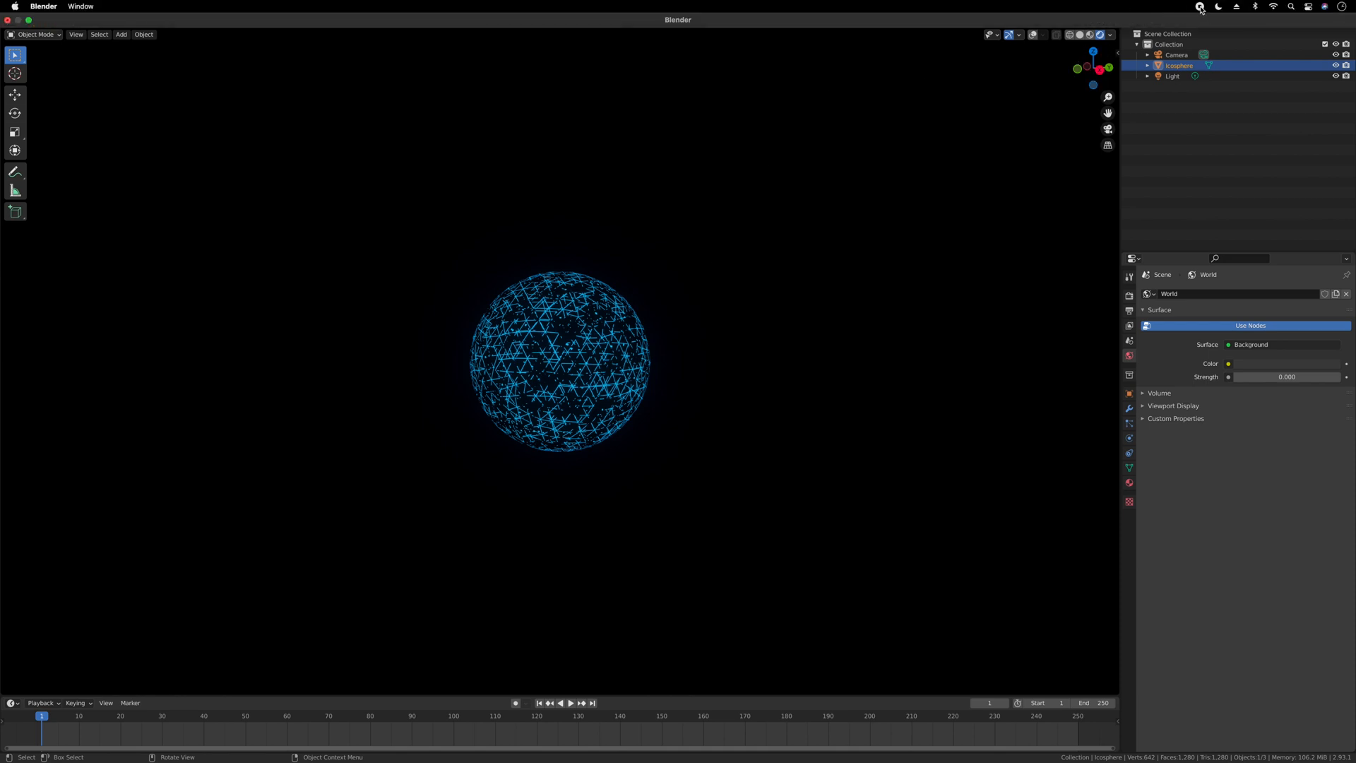